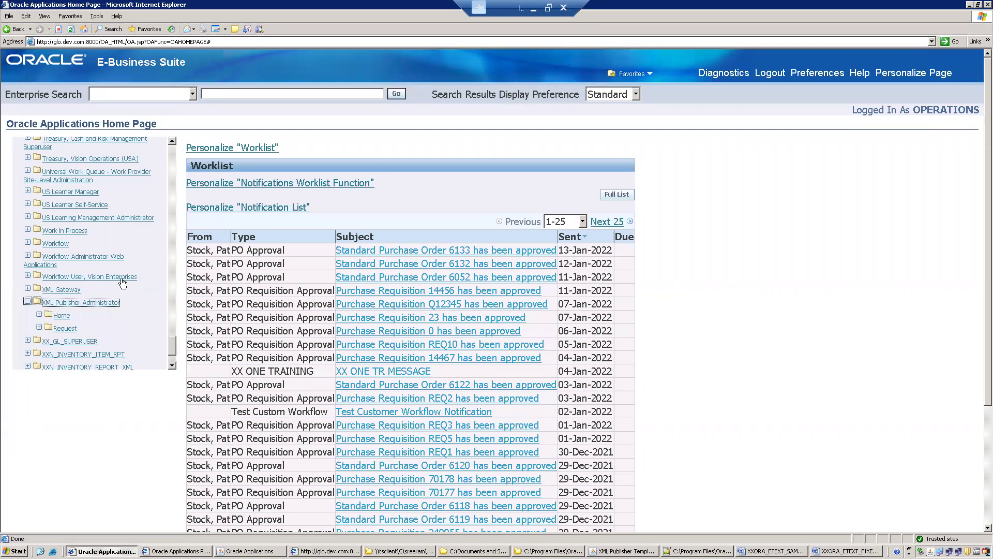
- Expand the XML Publisher Administrator Home menu and go to Data Definitions
{"action": "left_click", "coordinate": [58, 315]}
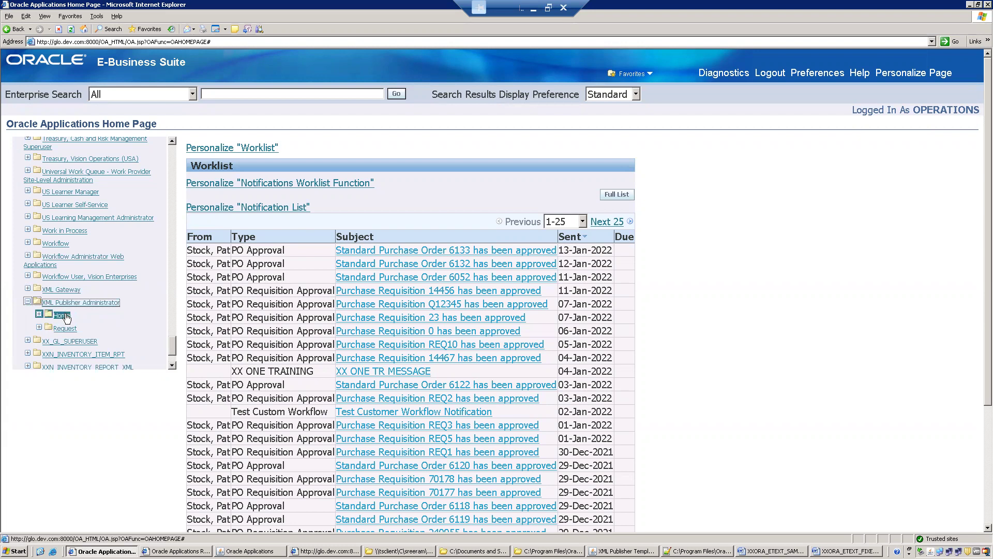
{"action": "left_click", "coordinate": [77, 340]}
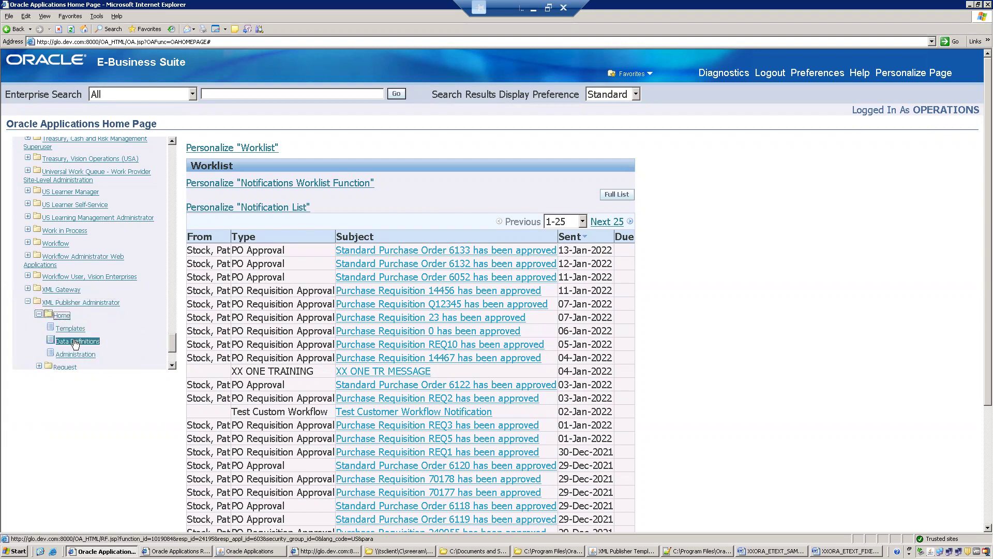
- Search code XXORA%E%, open XXORA EText Sample DD, and view the xdo28229.txt output
{"action": "left_click", "coordinate": [666, 154]}
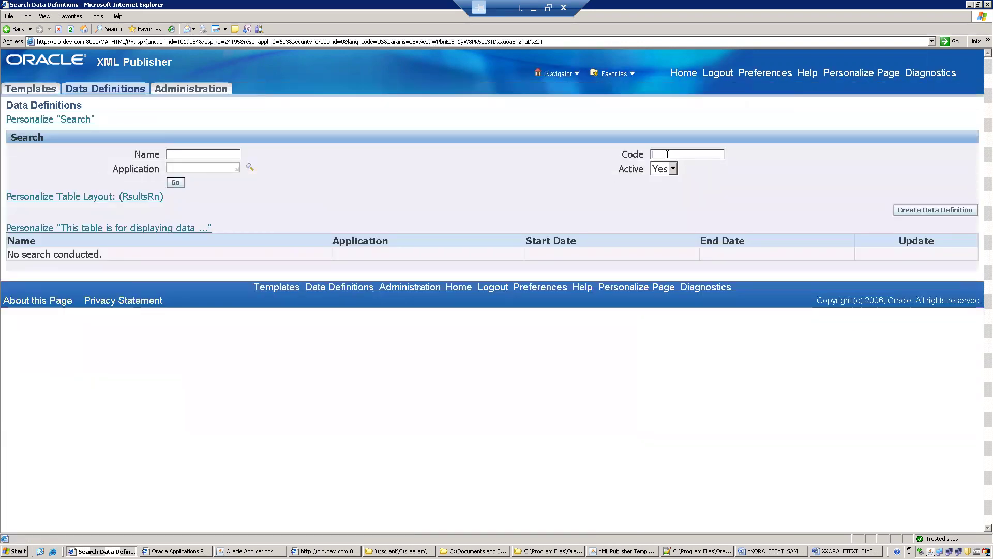
{"action": "type", "text": "xxORA"}
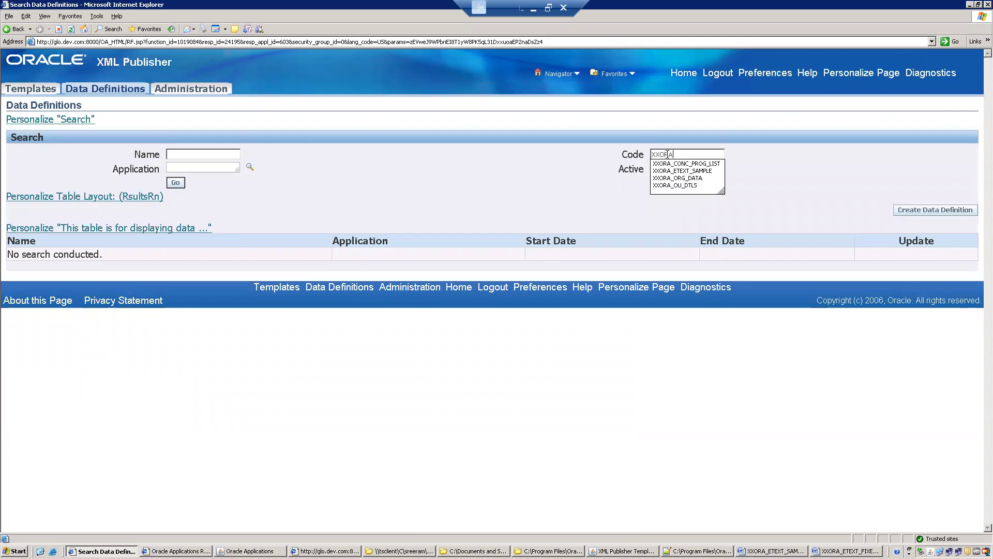
{"action": "type", "text": "%"}
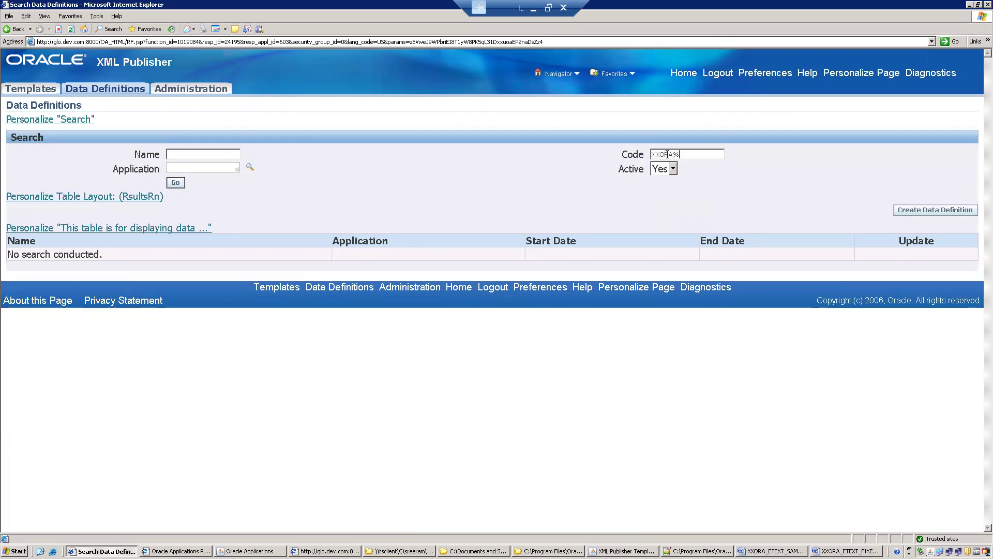
{"action": "type", "text": "E%"}
{"action": "left_click", "coordinate": [176, 182]}
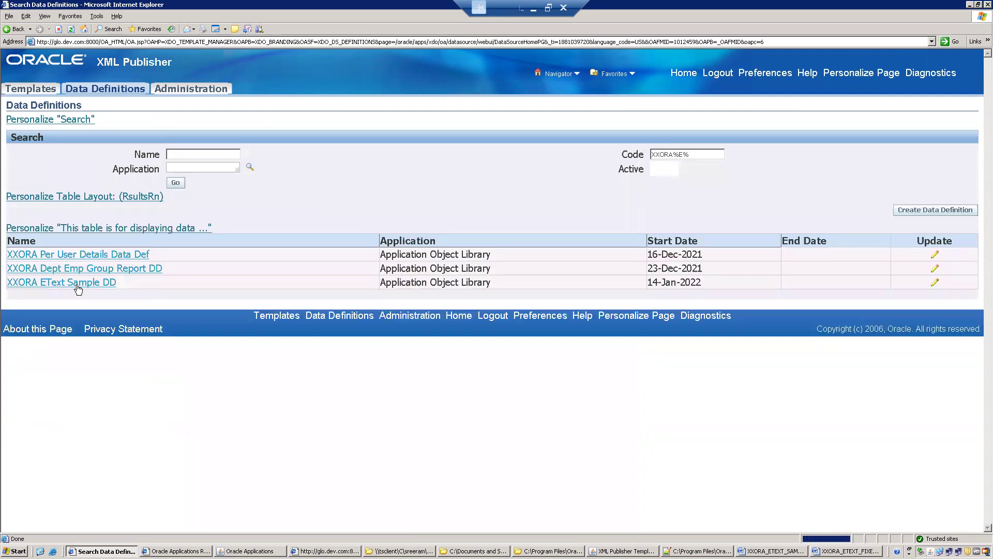
{"action": "left_click", "coordinate": [49, 284]}
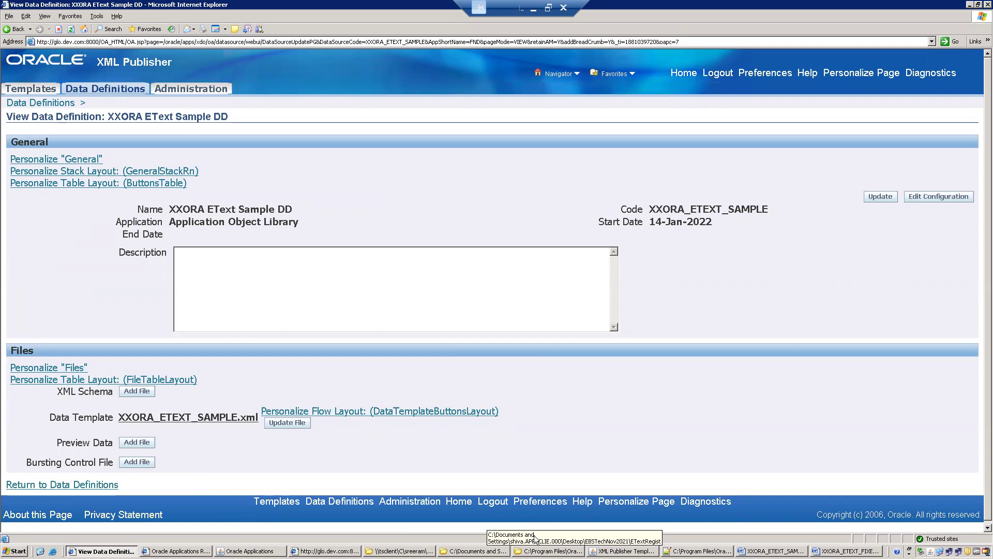
{"action": "left_click", "coordinate": [672, 550]}
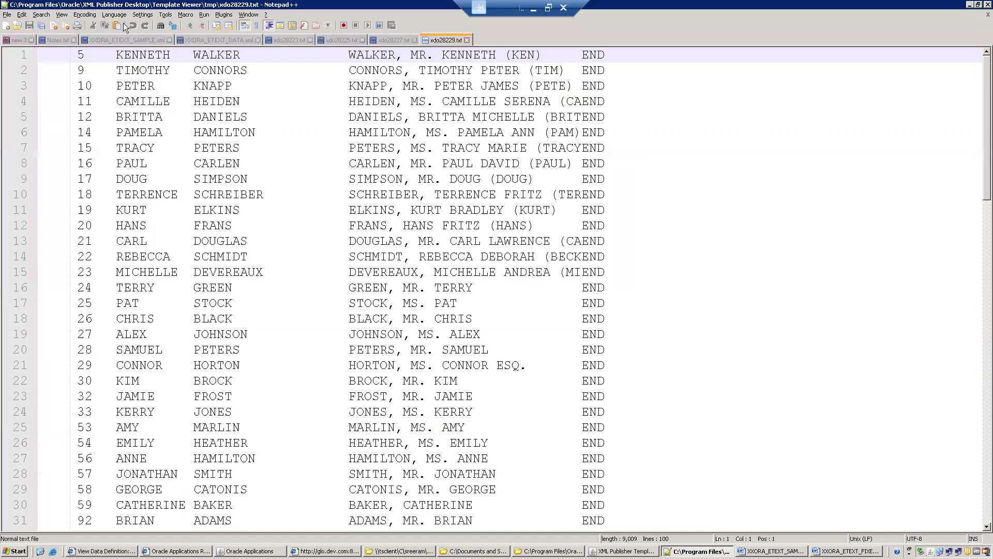
- Review the XXORA_ETEXT_SAMPLE.xml data template, then show the DELIMITER_BASED template in Word
{"action": "left_click", "coordinate": [92, 40]}
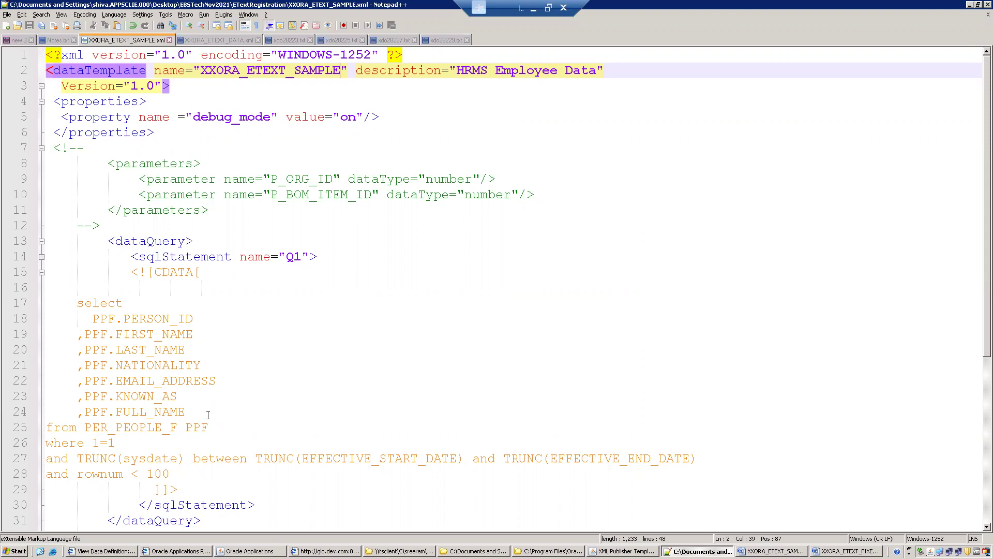
{"action": "key", "text": "alt+Tab"}
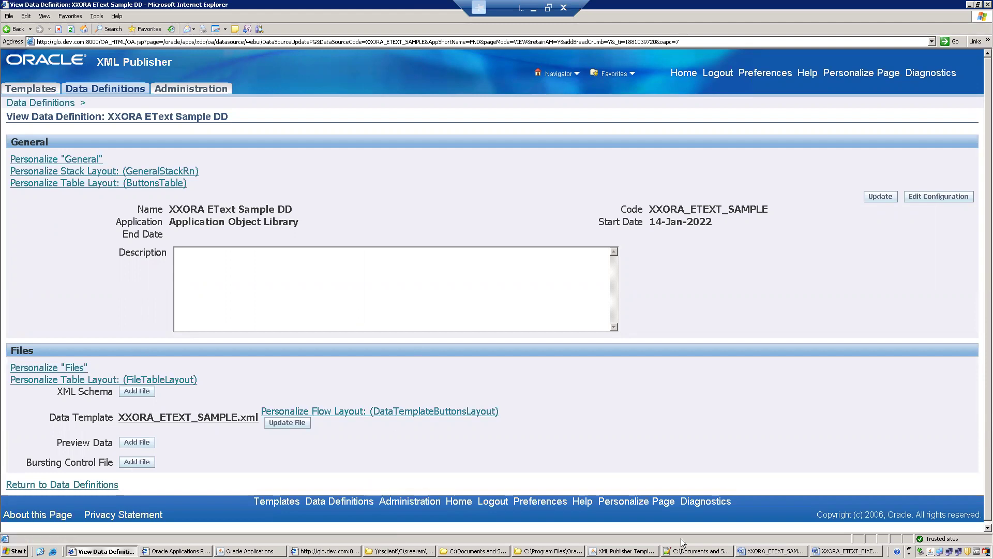
{"action": "left_click", "coordinate": [771, 550]}
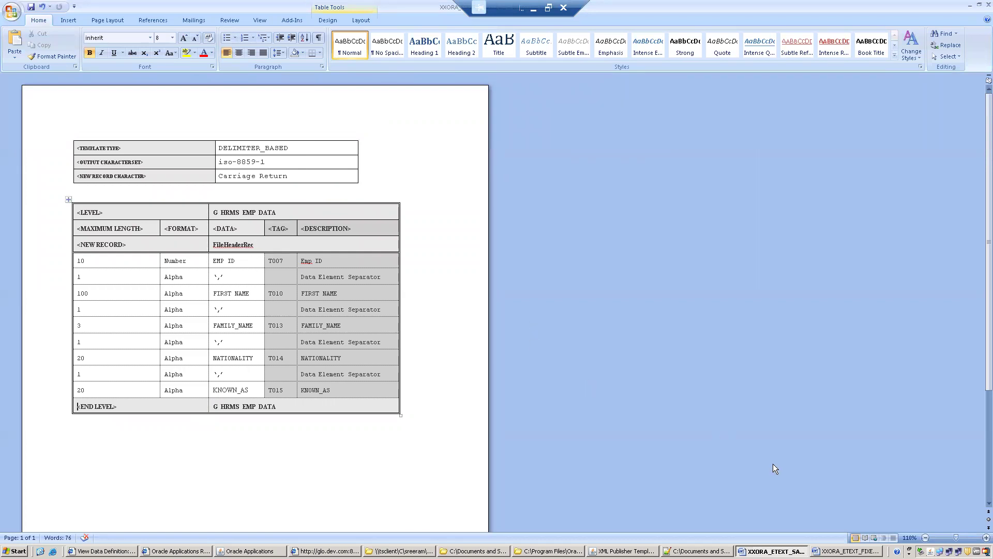
{"action": "left_click", "coordinate": [828, 550]}
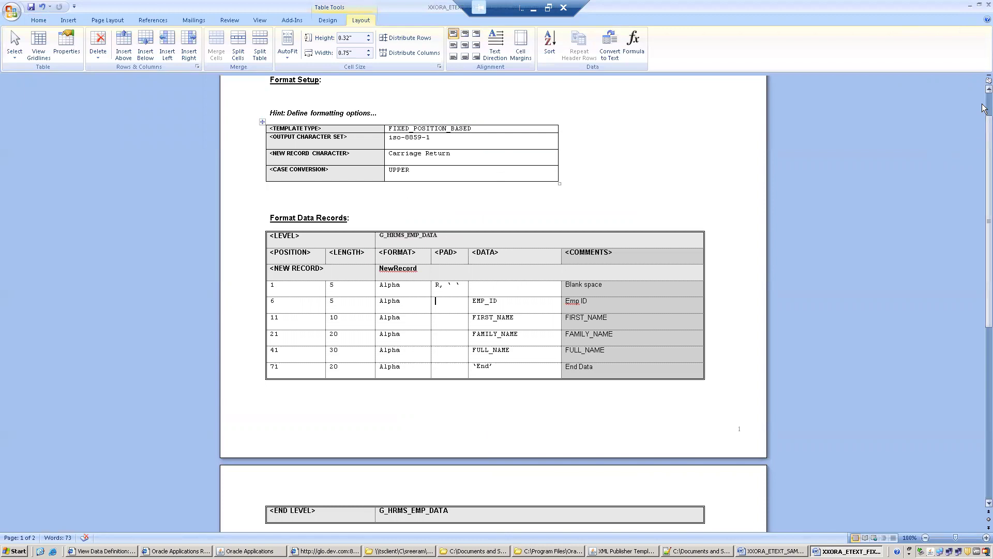
{"action": "scroll", "coordinate": [983, 109], "scroll_direction": "up", "scroll_amount": 2}
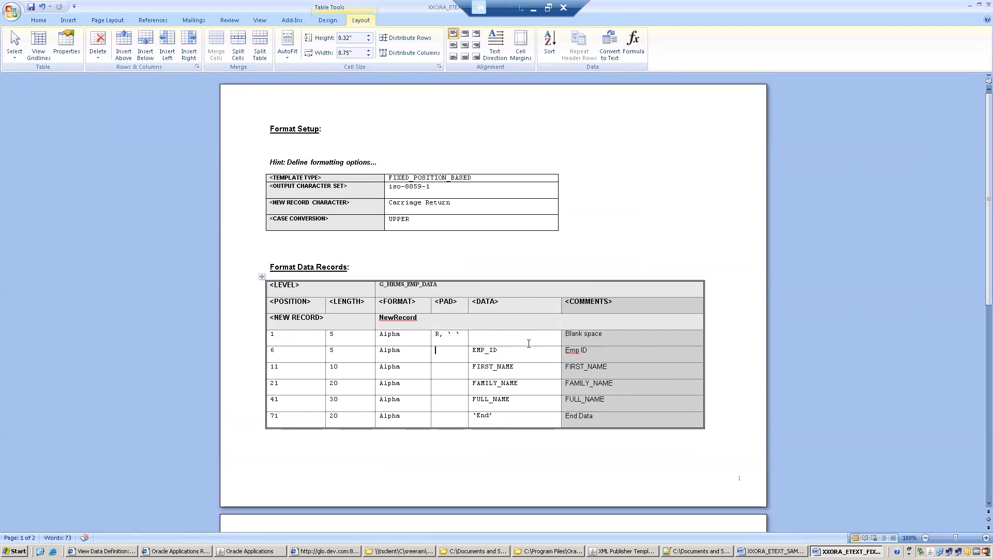
{"action": "key", "text": "alt+Tab"}
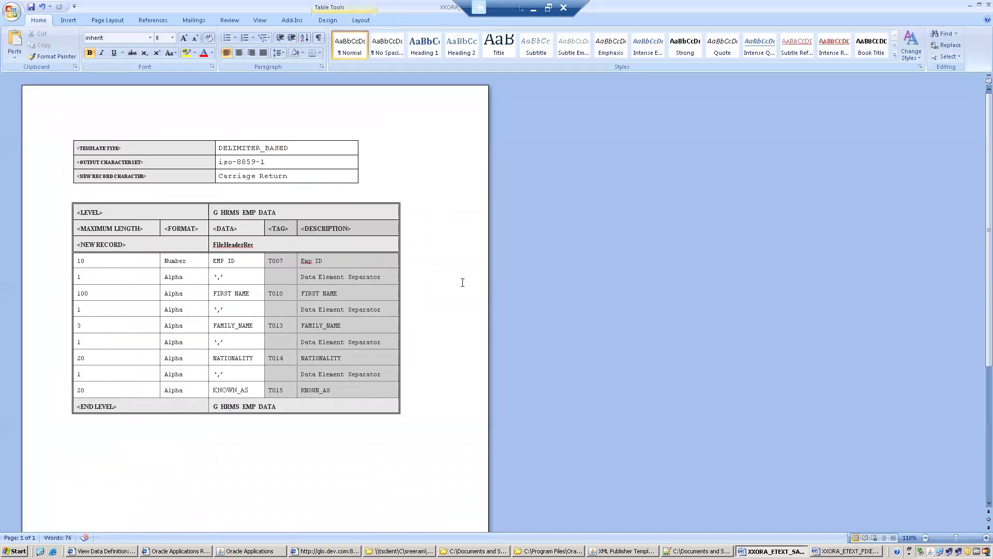
{"action": "scroll", "coordinate": [463, 282], "scroll_direction": "up", "scroll_amount": 5, "text": "ctrl"}
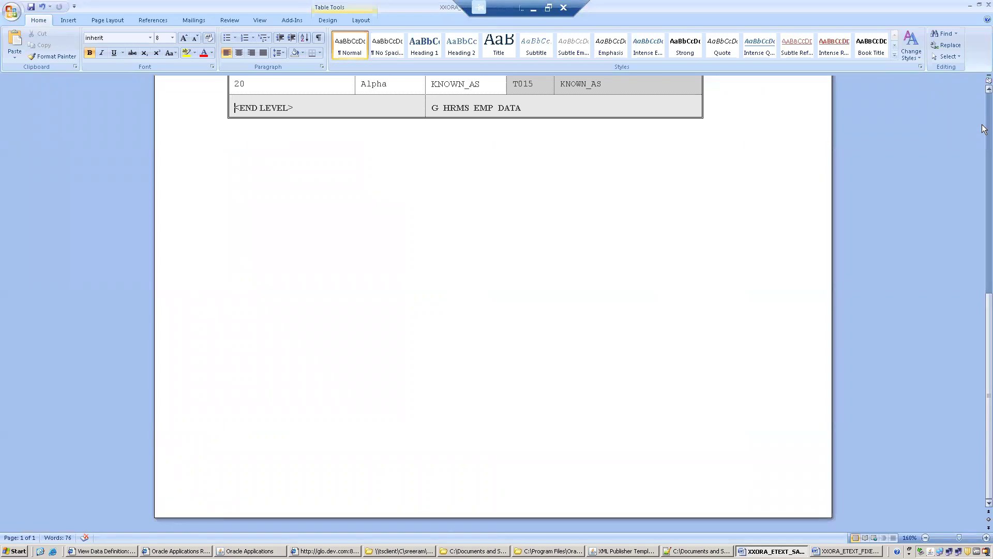
{"action": "scroll", "coordinate": [981, 124], "scroll_direction": "up", "scroll_amount": 8}
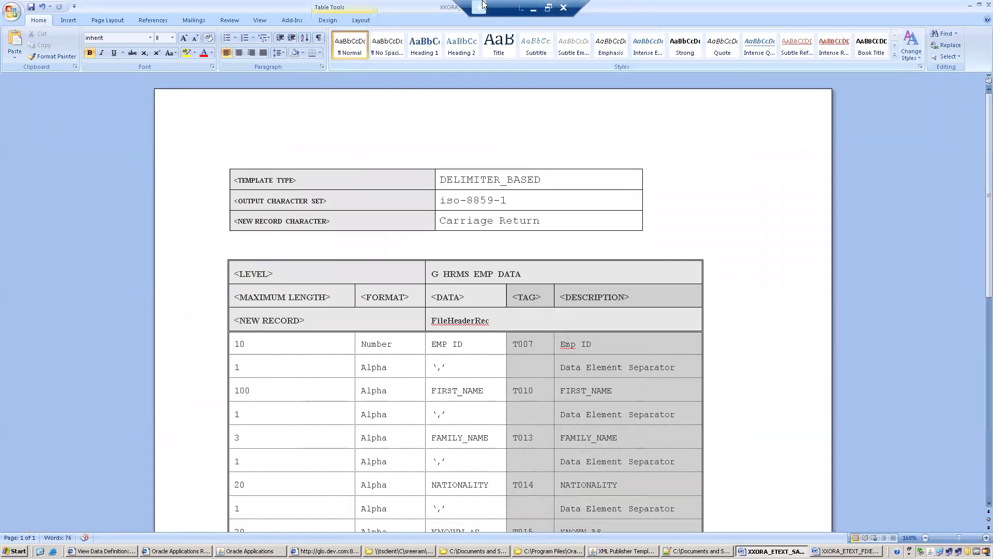
{"action": "left_click_drag", "start_coordinate": [506, 10], "coordinate": [892, 10]}
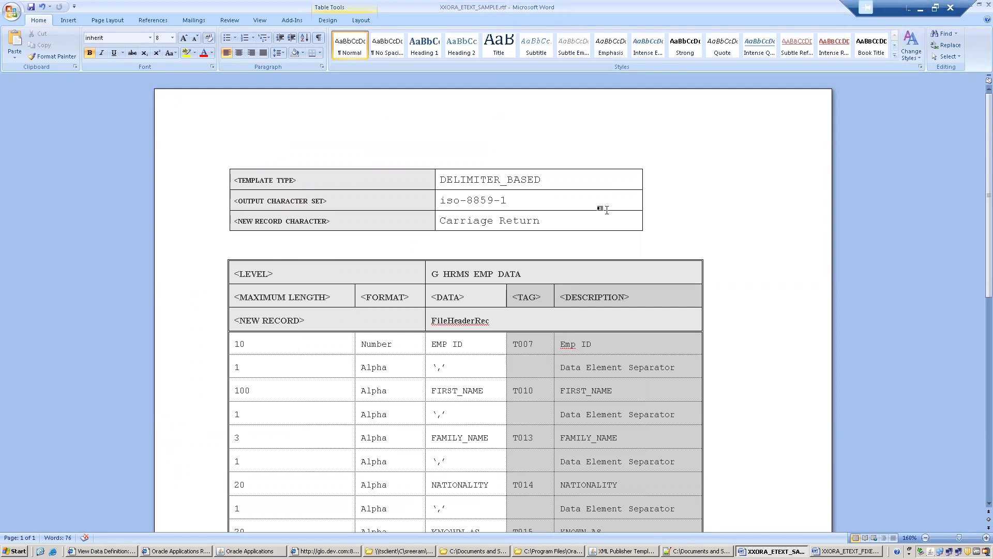
- Check the new record character and DELIMITER_BASED settings, then view the PER_PEOPLE_F data template
{"action": "left_click", "coordinate": [542, 221]}
{"action": "left_click", "coordinate": [226, 166]}
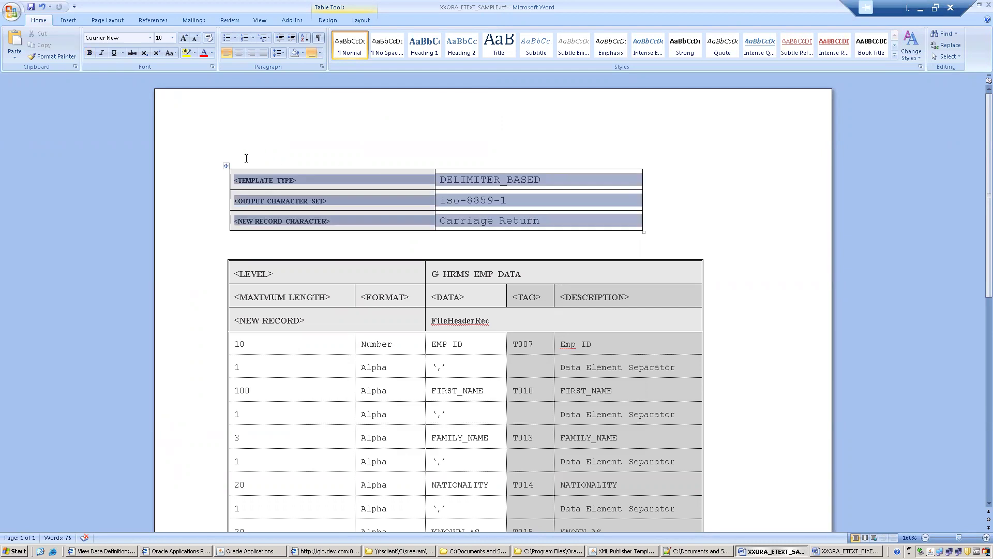
{"action": "left_click", "coordinate": [481, 182]}
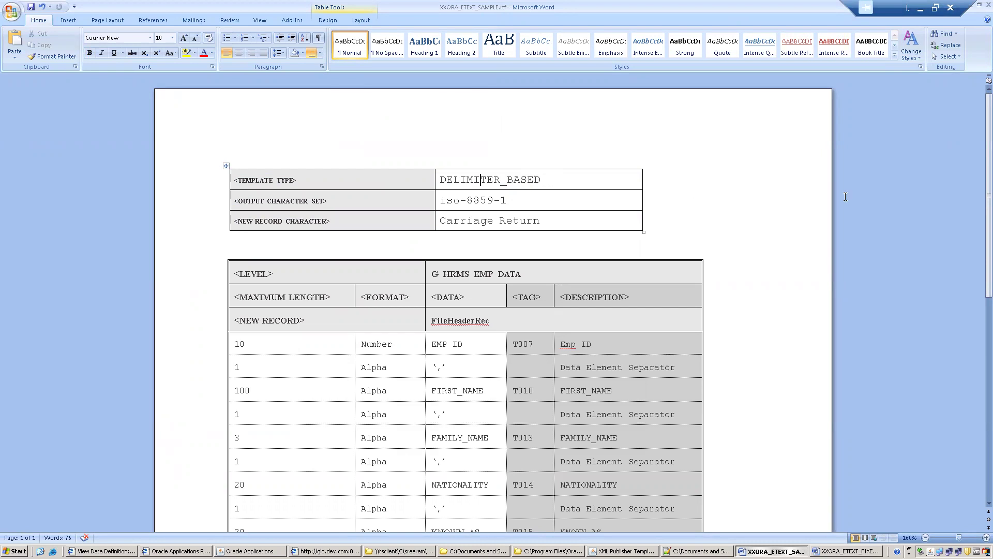
{"action": "left_click_drag", "start_coordinate": [985, 181], "coordinate": [985, 220]}
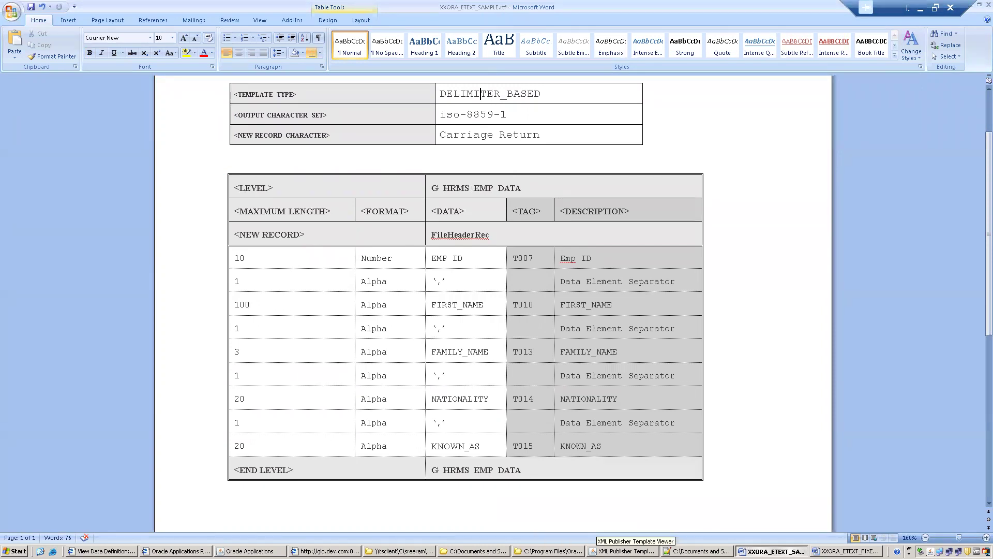
{"action": "left_click", "coordinate": [699, 550]}
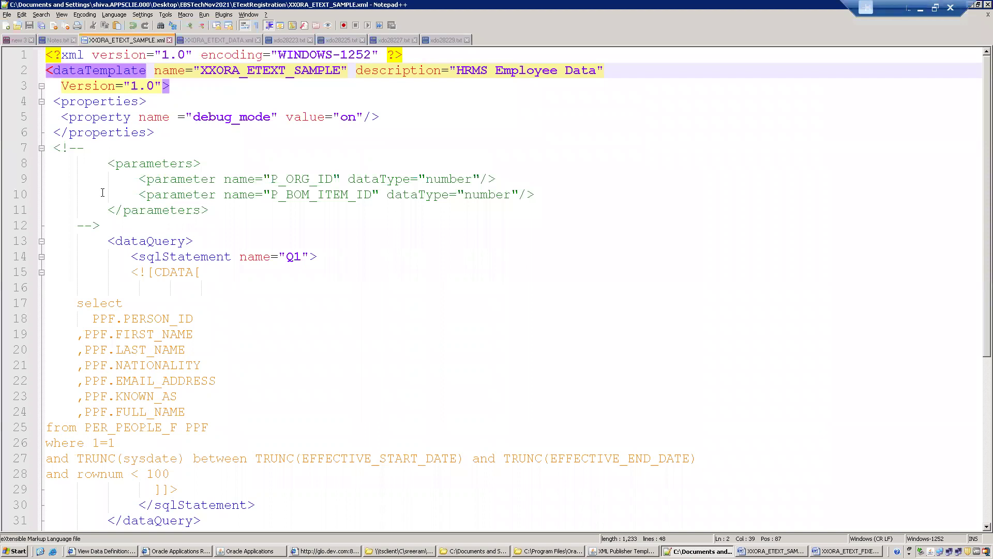
- Highlight the XXORA_PER_USERS root and G_HRMS_EMP_DATA group tags in XXORA_ETEXT_DATA.xml
{"action": "left_click", "coordinate": [206, 41]}
{"action": "left_click", "coordinate": [137, 99]}
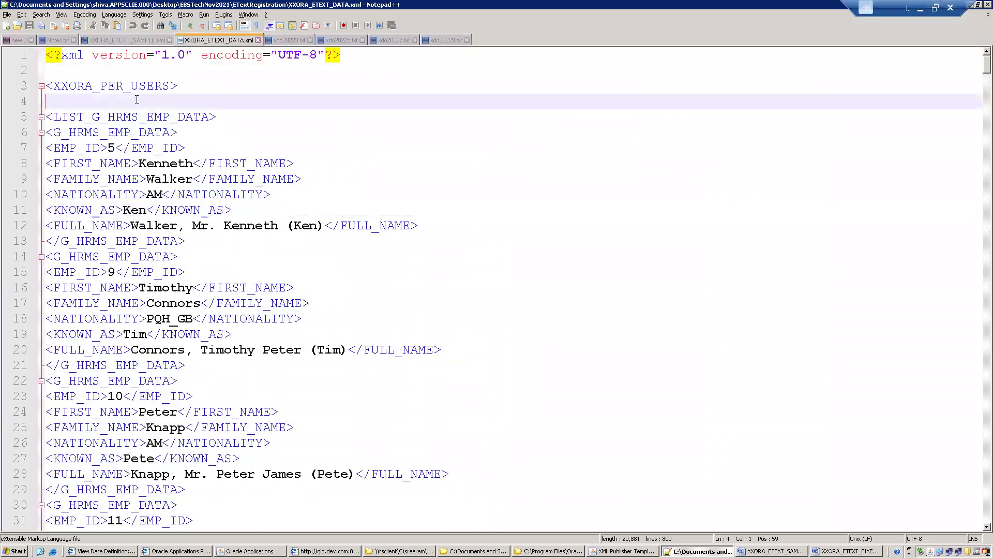
{"action": "double_click", "coordinate": [93, 86]}
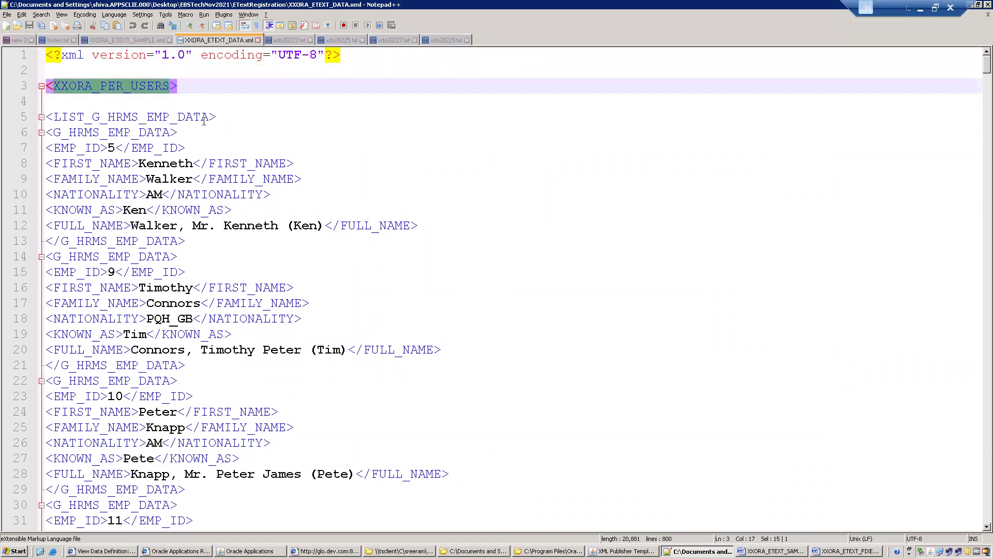
{"action": "double_click", "coordinate": [114, 133]}
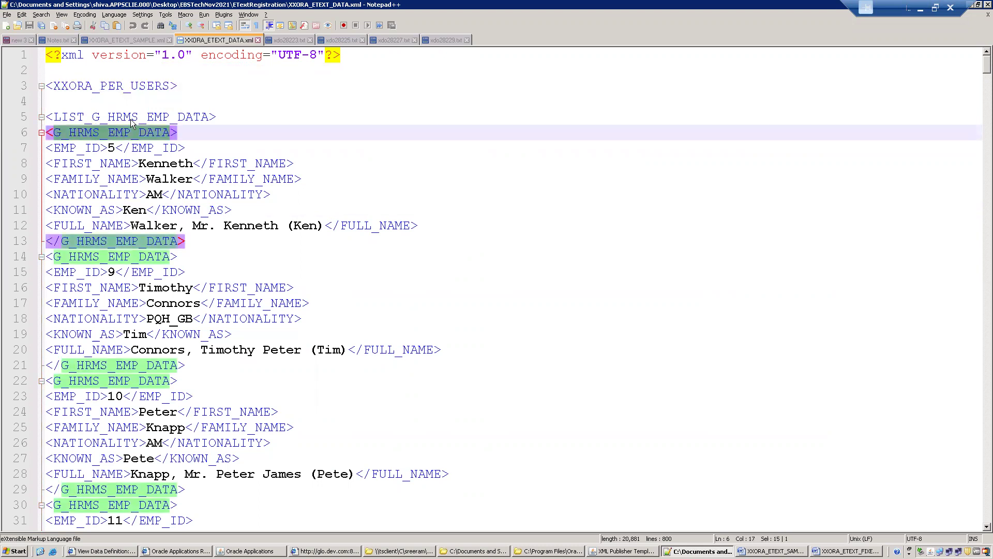
- Locate the G_HRMS_EMP_DATA group near line 34 of XXORA_ETEXT_SAMPLE.xml, then return to Word
{"action": "left_click", "coordinate": [101, 40]}
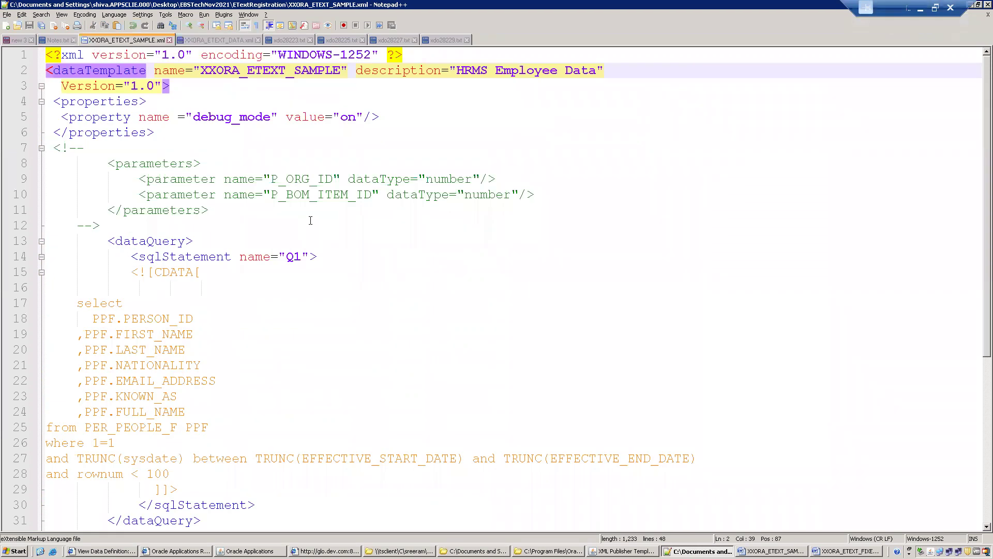
{"action": "scroll", "coordinate": [985, 408], "scroll_direction": "down", "scroll_amount": 6}
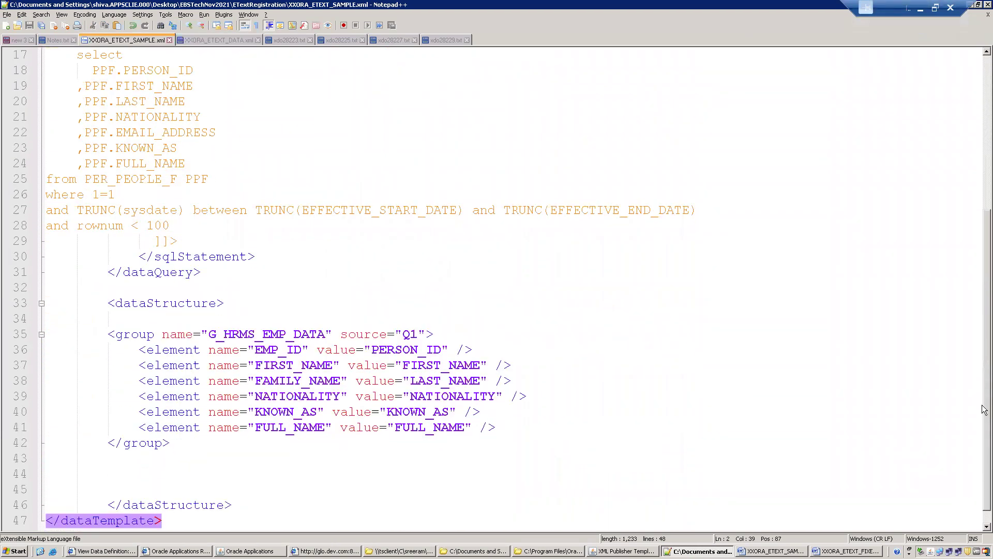
{"action": "left_click", "coordinate": [269, 309]}
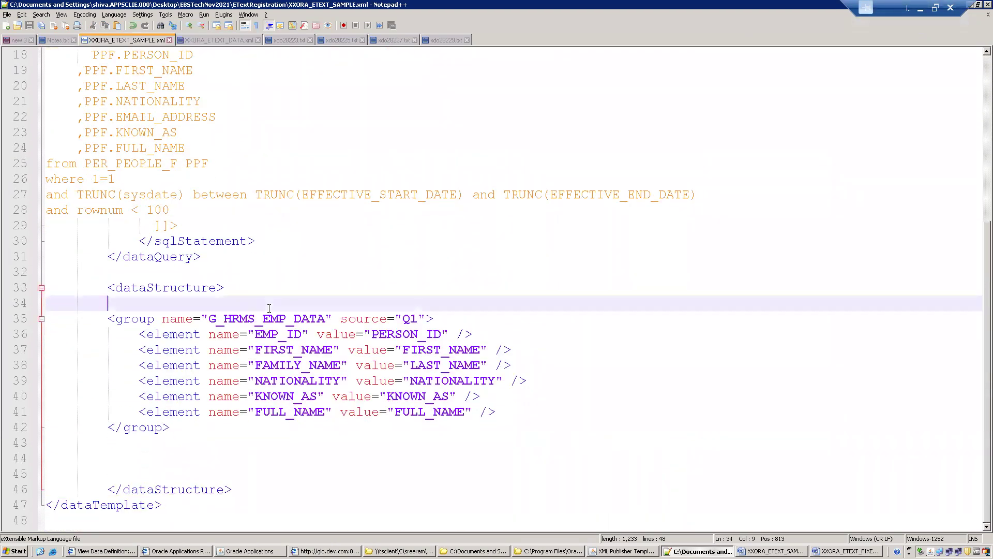
{"action": "left_click", "coordinate": [189, 40]}
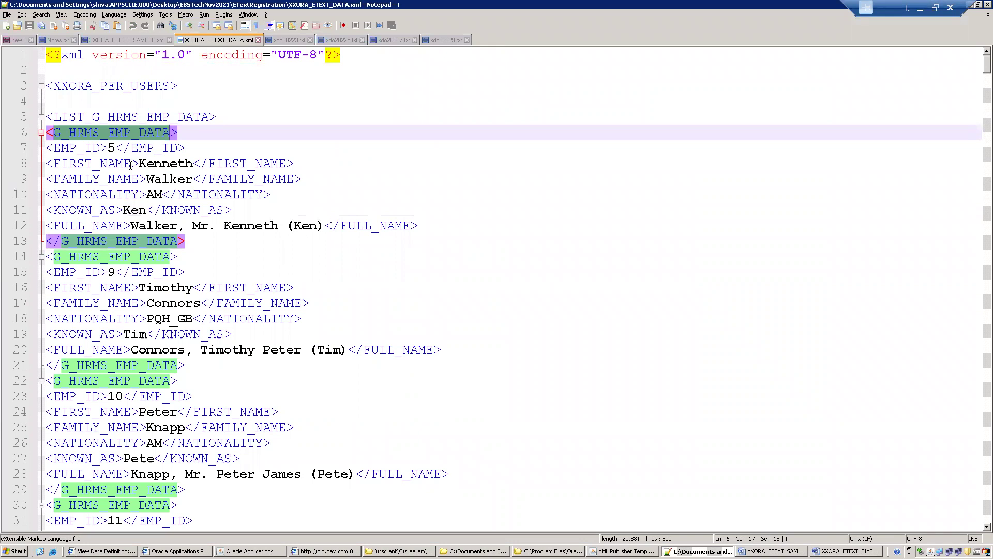
{"action": "key", "text": "alt+Tab"}
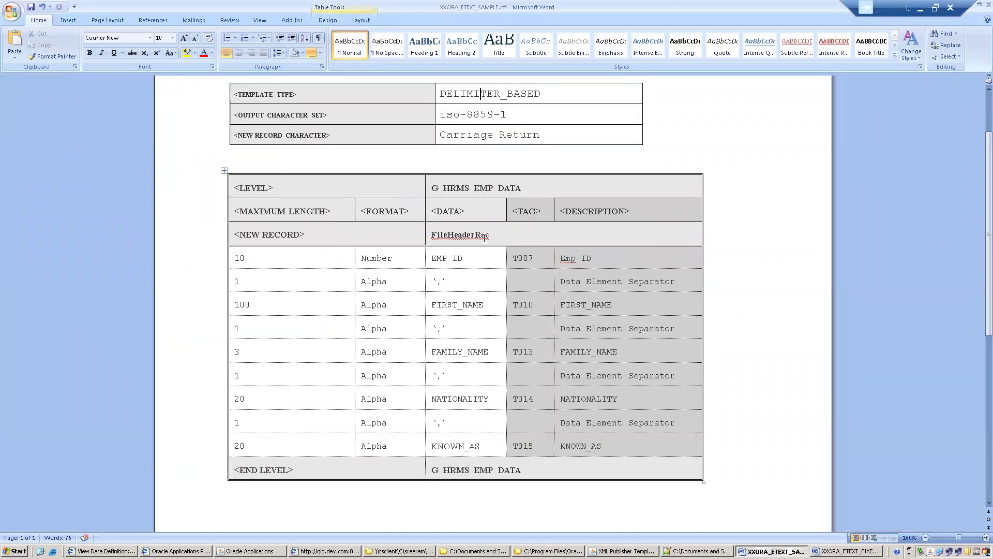
{"action": "left_click_drag", "start_coordinate": [527, 189], "coordinate": [432, 190]}
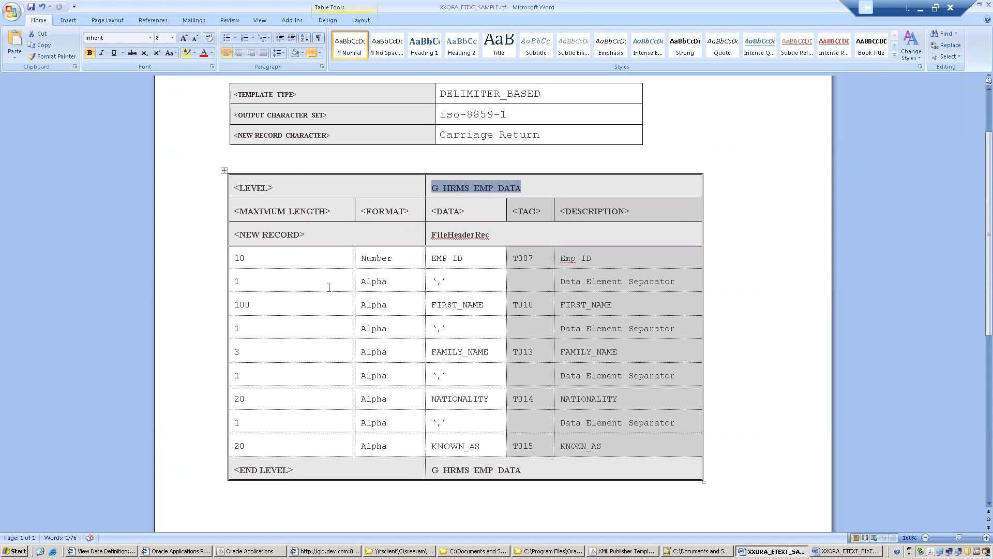
{"action": "left_click", "coordinate": [264, 260]}
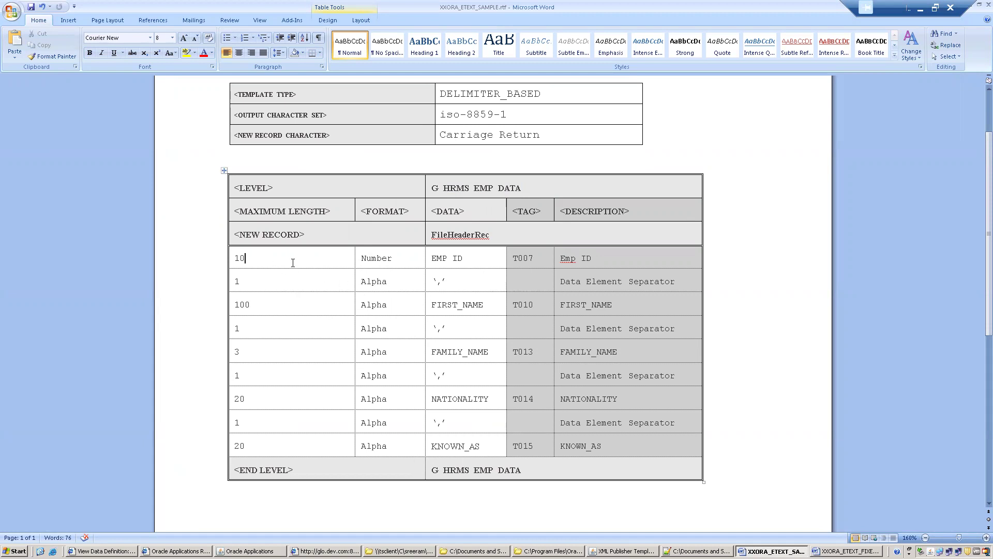
{"action": "left_click_drag", "start_coordinate": [293, 262], "coordinate": [621, 258]}
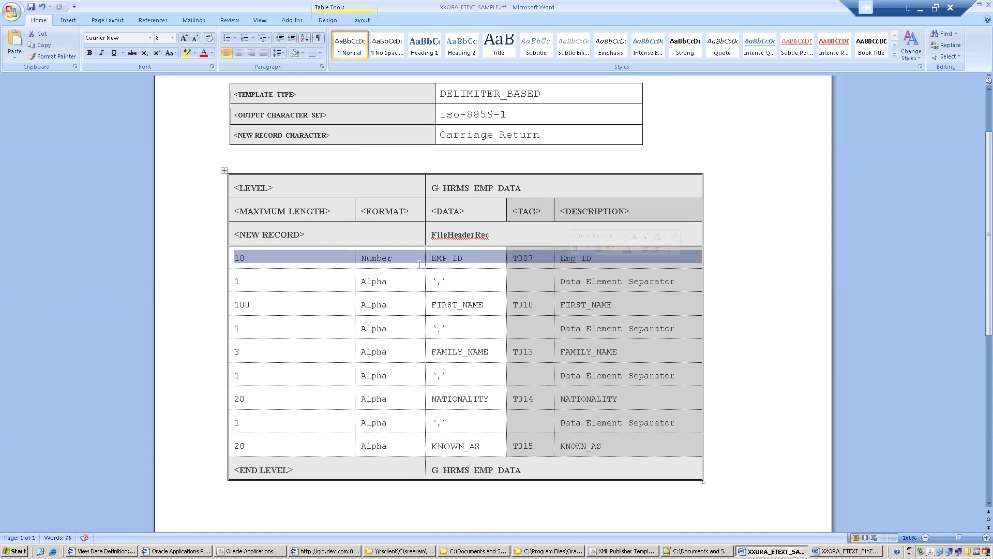
{"action": "left_click", "coordinate": [263, 279]}
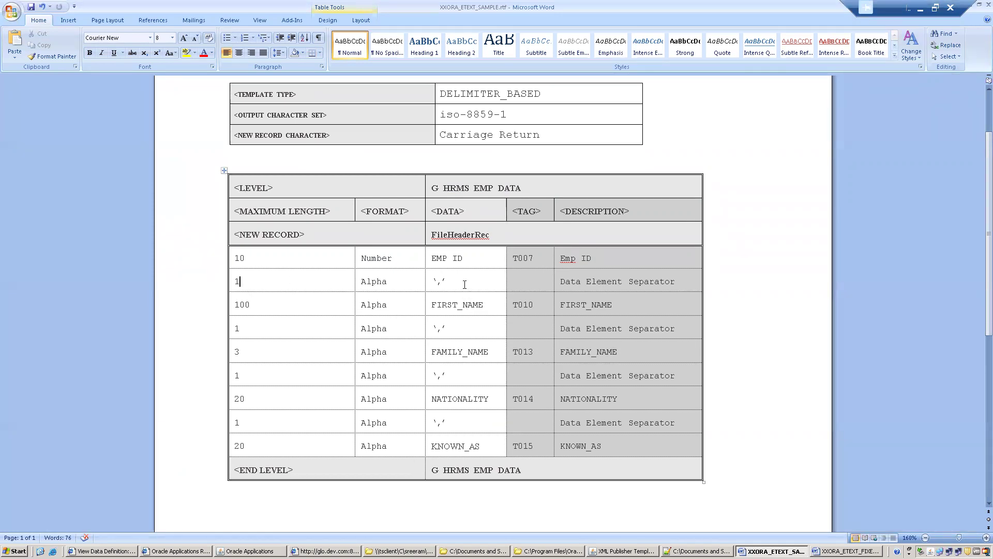
{"action": "left_click_drag", "start_coordinate": [448, 281], "coordinate": [434, 281]}
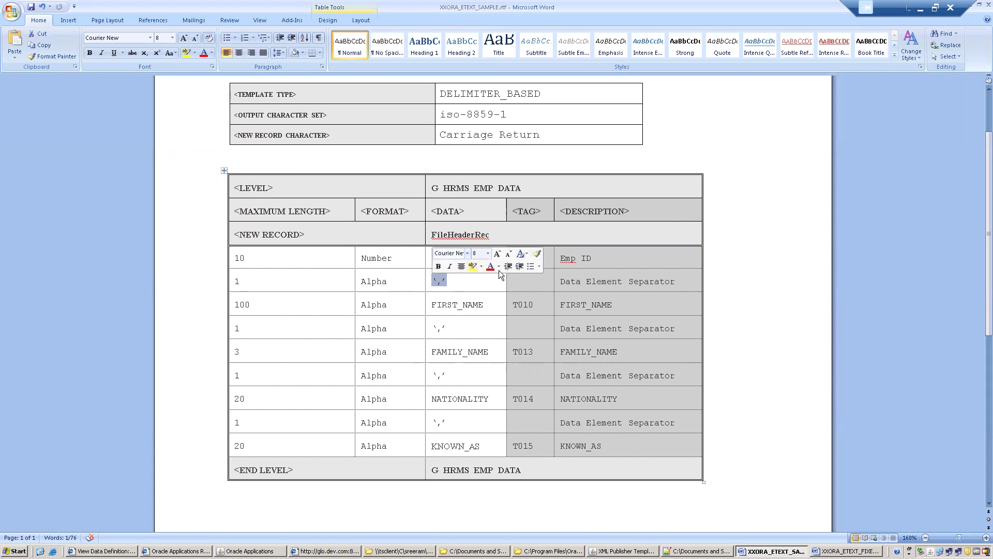
{"action": "left_click", "coordinate": [476, 284]}
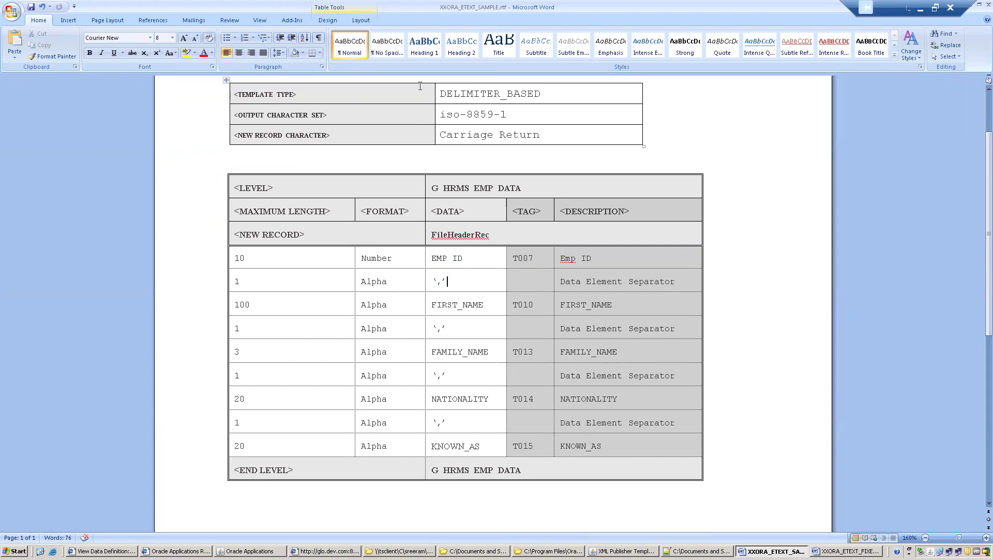
- Show the Template Viewer install folder with help, lib, tmp and tmpviewer.jar
{"action": "left_click", "coordinate": [294, 20]}
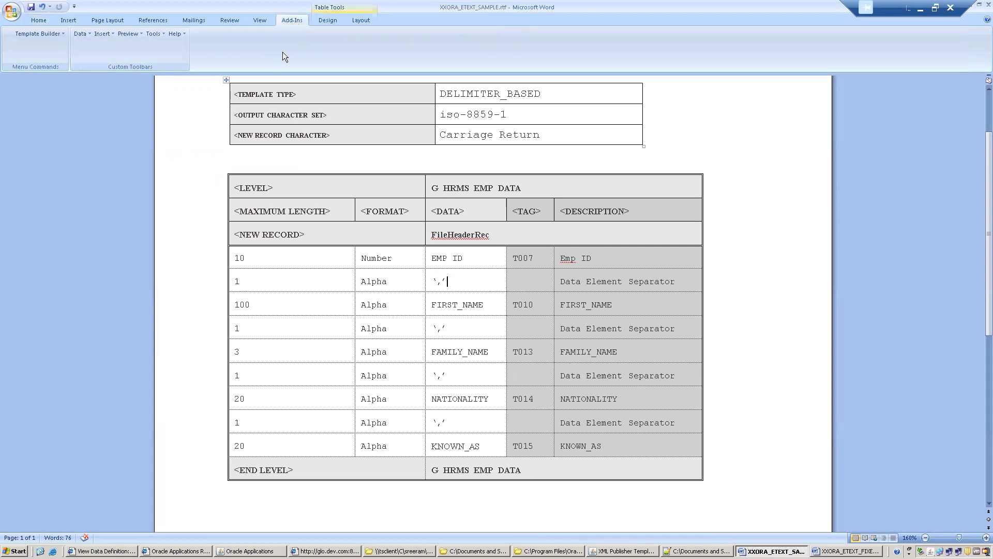
{"action": "key", "text": "alt+Tab"}
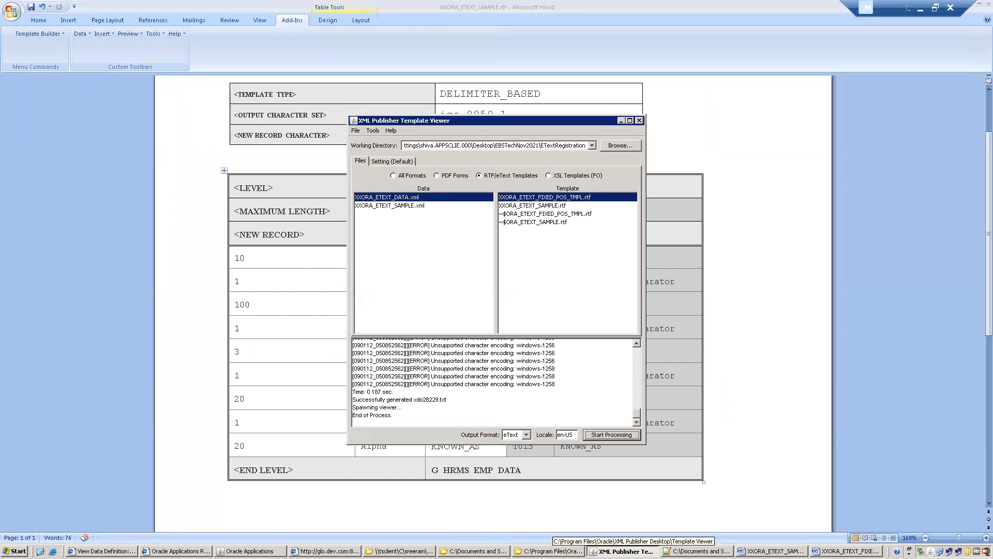
{"action": "key", "text": "alt+Tab"}
{"action": "left_click", "coordinate": [369, 230]}
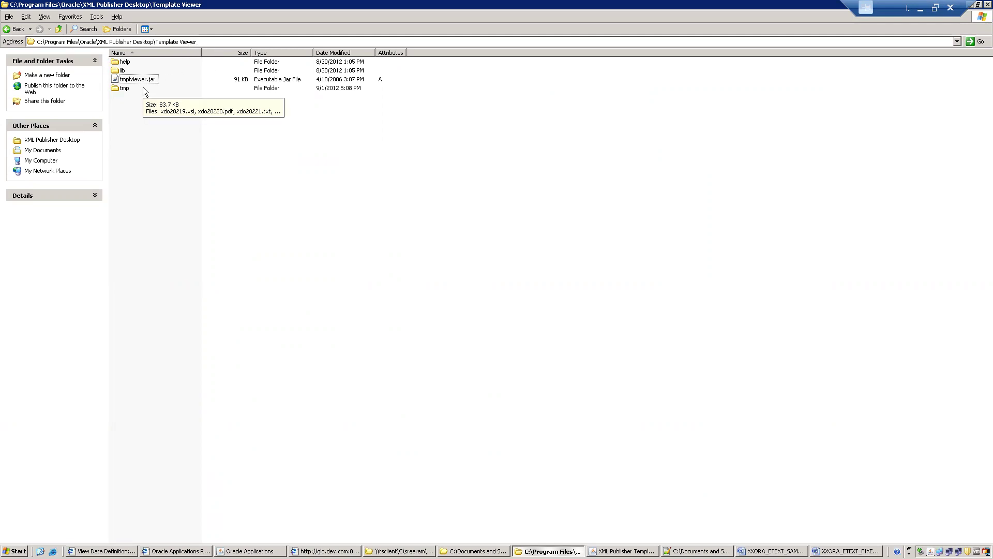
- Process XXORA_ETEXT_DATA.xml with XXORA_ETEXT_SAMPLE.rtf as an RTF/eText template into comma-delimited xdo28231.txt
{"action": "key", "text": "alt+Tab"}
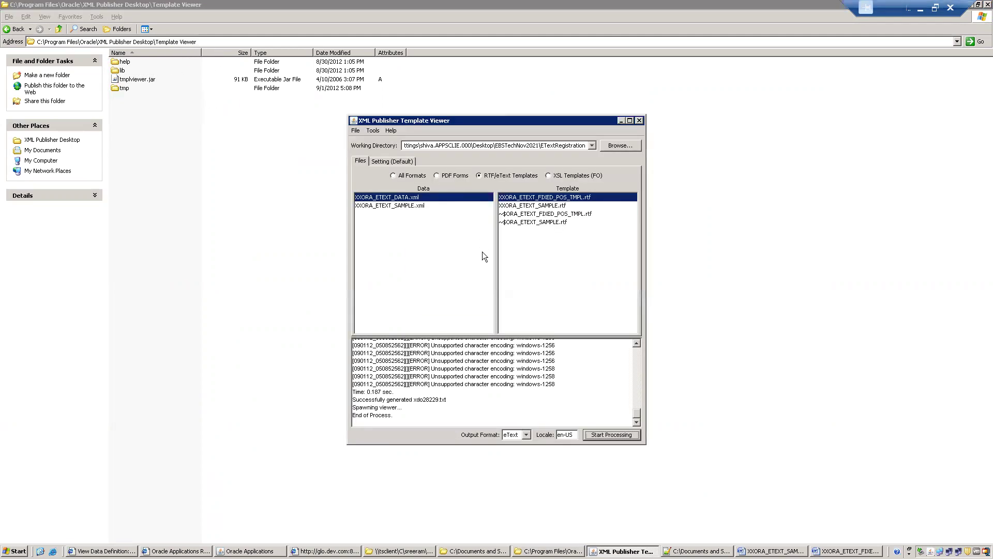
{"action": "left_click", "coordinate": [493, 177]}
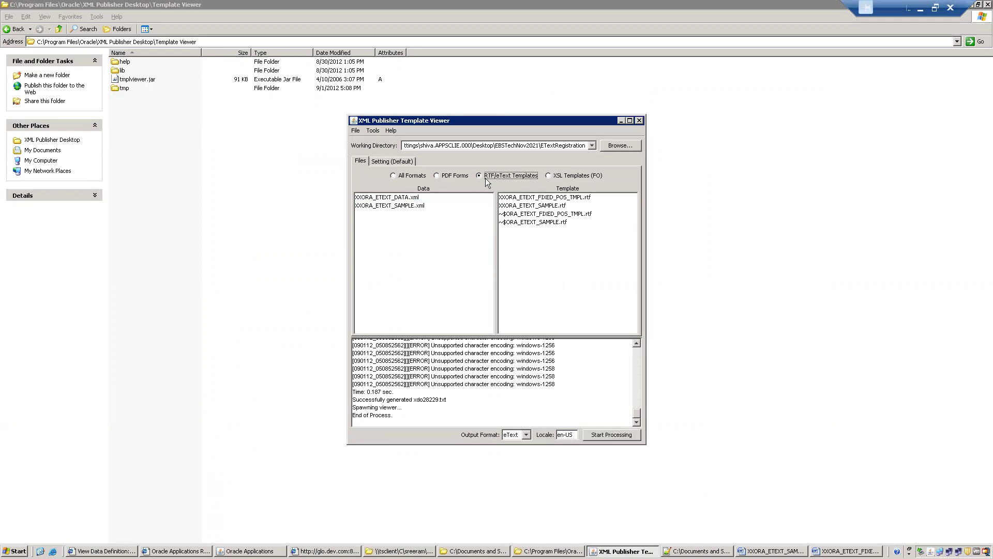
{"action": "left_click", "coordinate": [400, 200]}
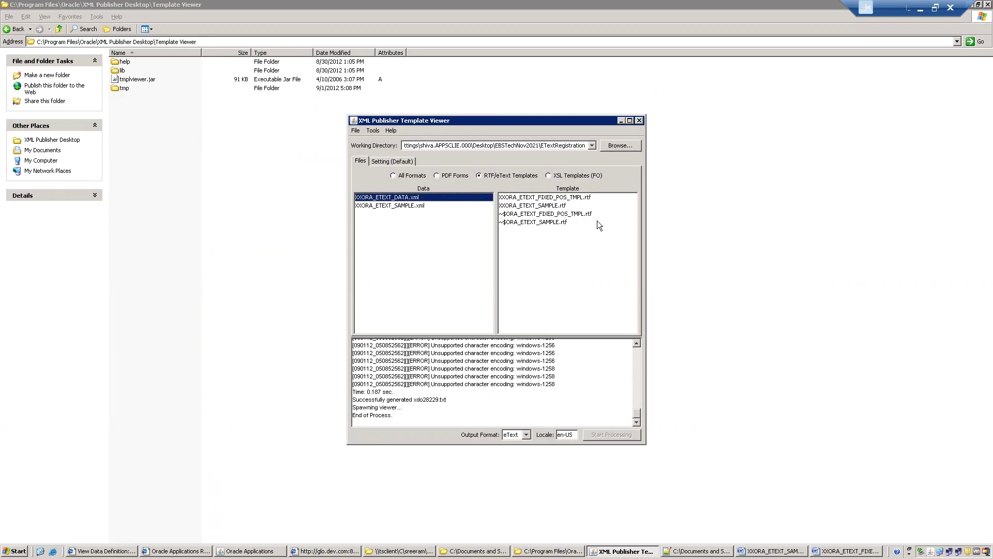
{"action": "left_click", "coordinate": [543, 207]}
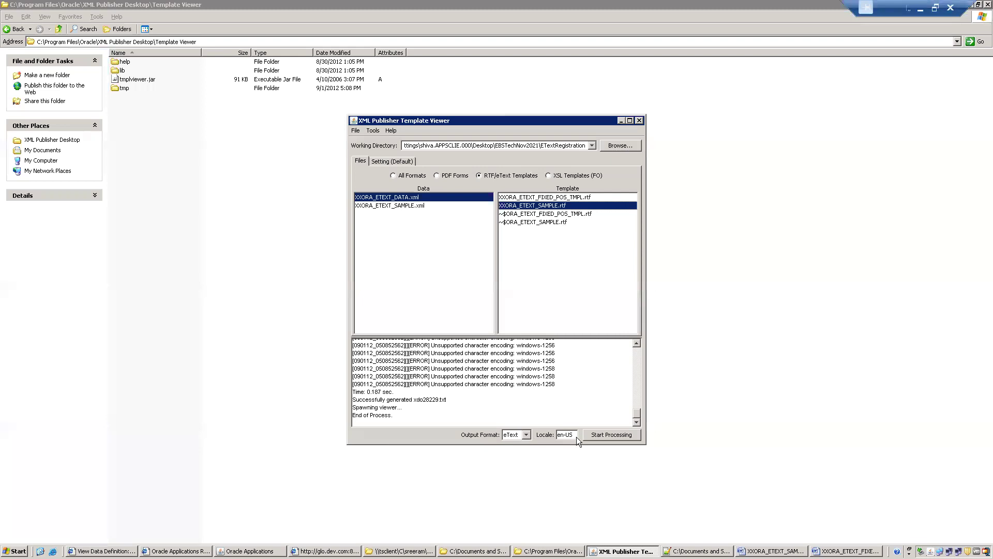
{"action": "left_click", "coordinate": [604, 435]}
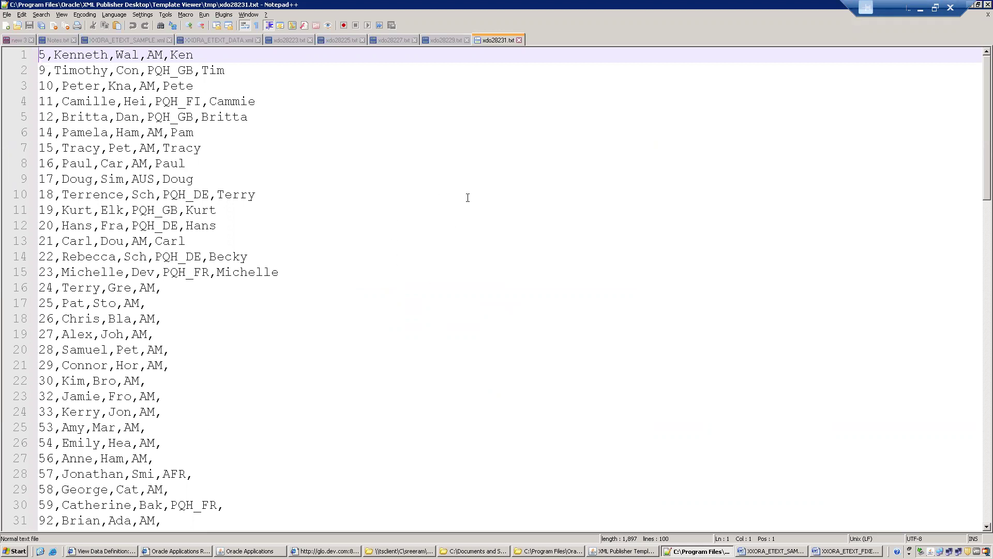
- Generate fixed-position output xdo28233.txt with XXORA_ETEXT_FIXED_POS_TMPL.rtf, then return to the data definition page
{"action": "key", "text": "alt+Tab"}
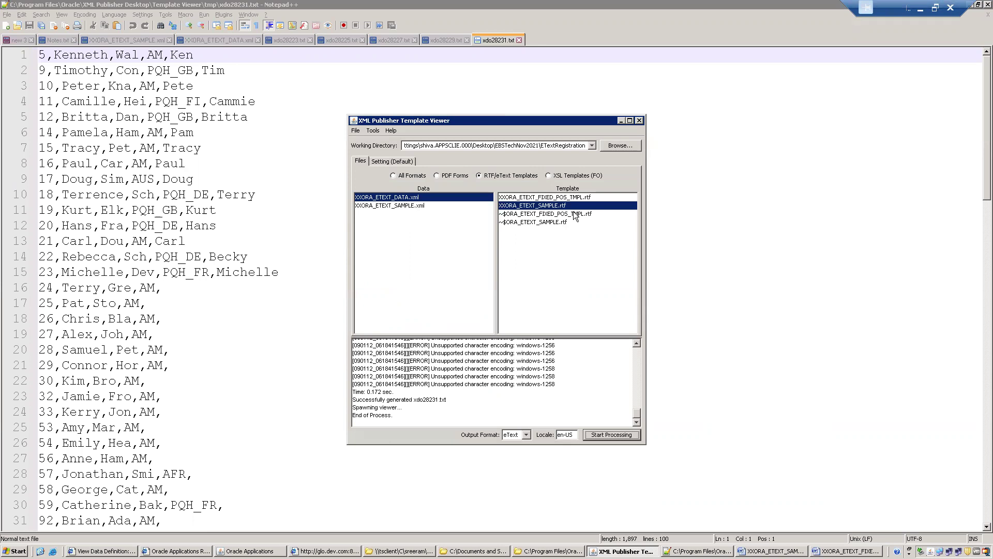
{"action": "left_click", "coordinate": [551, 197]}
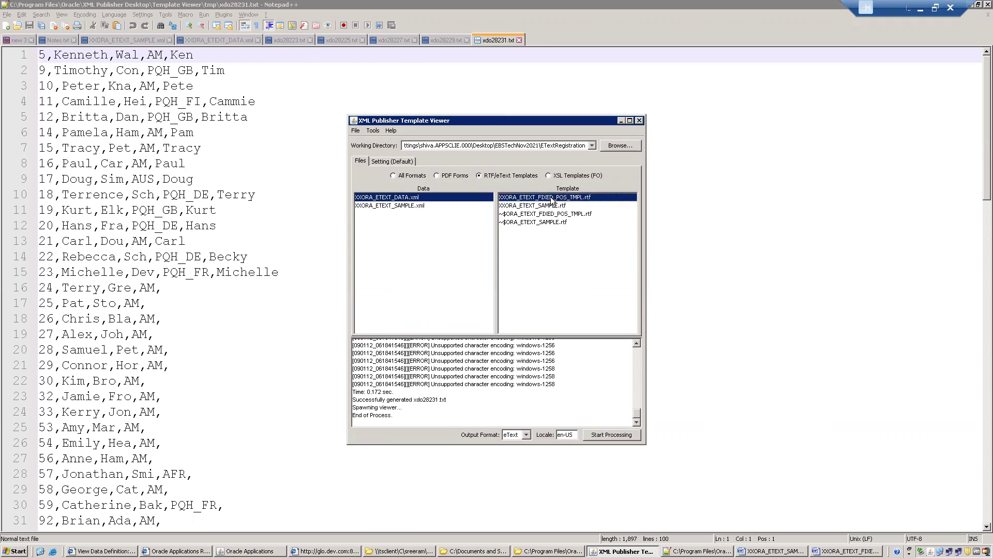
{"action": "left_click", "coordinate": [598, 435]}
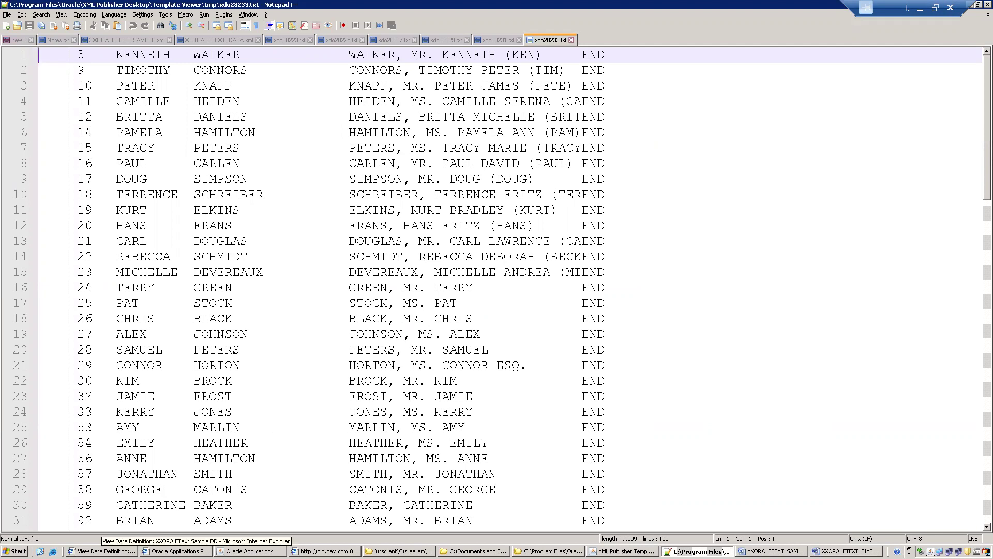
{"action": "left_click", "coordinate": [102, 551]}
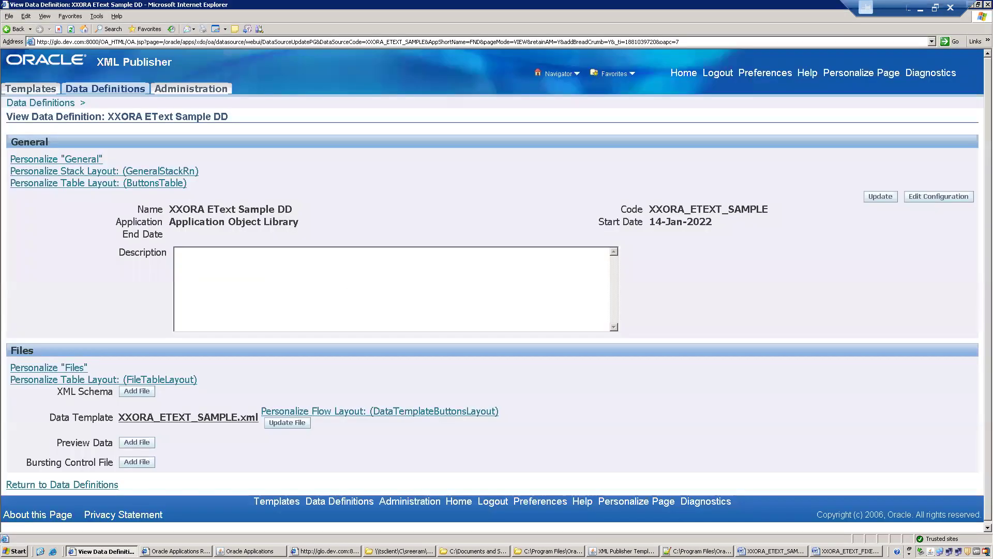
- Search templates for data definition XXORA EText Sample DD, listing XXORA_ETEXT_SAMPLE_TMPL and XXORA_ETEXT_FP_TMPL
{"action": "left_click", "coordinate": [34, 88]}
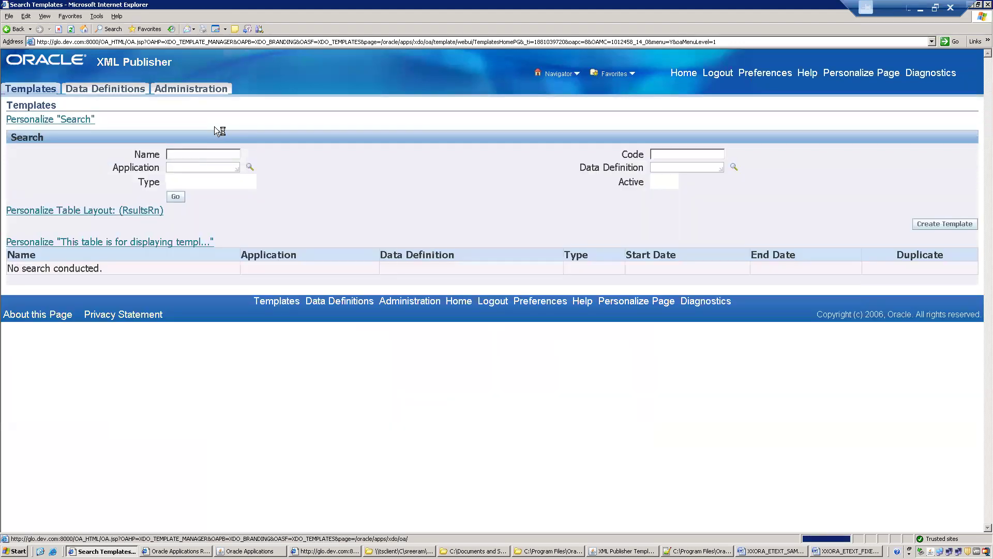
{"action": "left_click", "coordinate": [657, 166]}
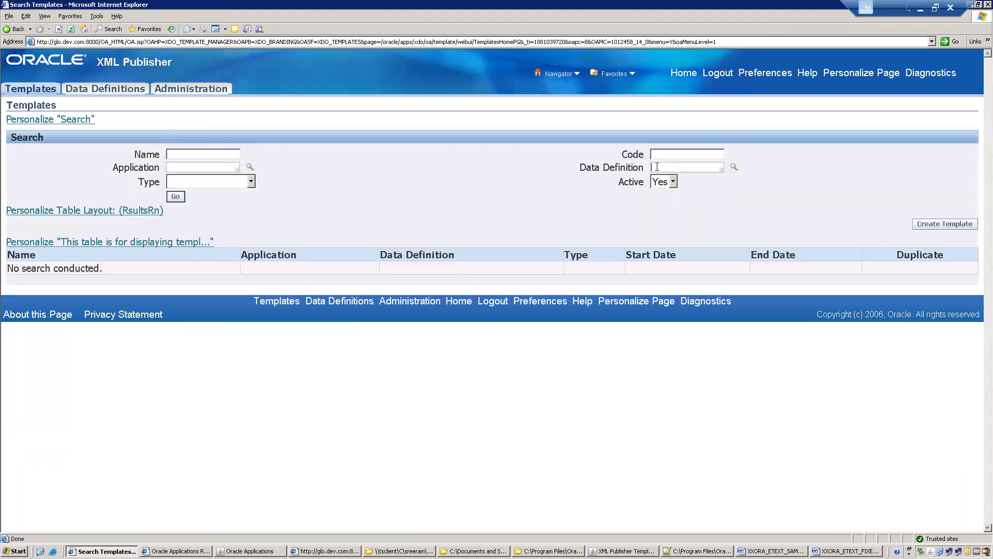
{"action": "type", "text": "xXORA%E^"}
{"action": "key", "text": "Tab"}
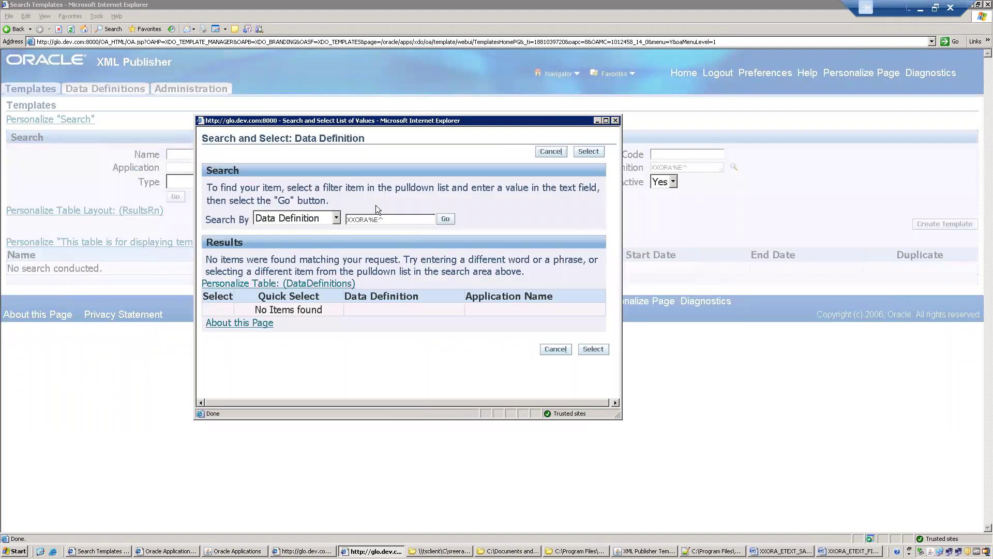
{"action": "left_click", "coordinate": [438, 219]}
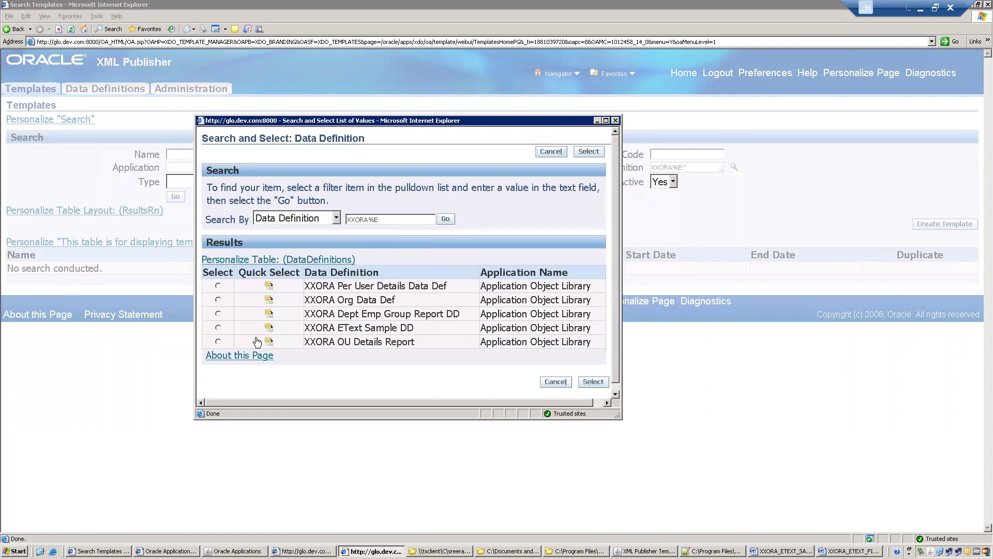
{"action": "left_click", "coordinate": [268, 328]}
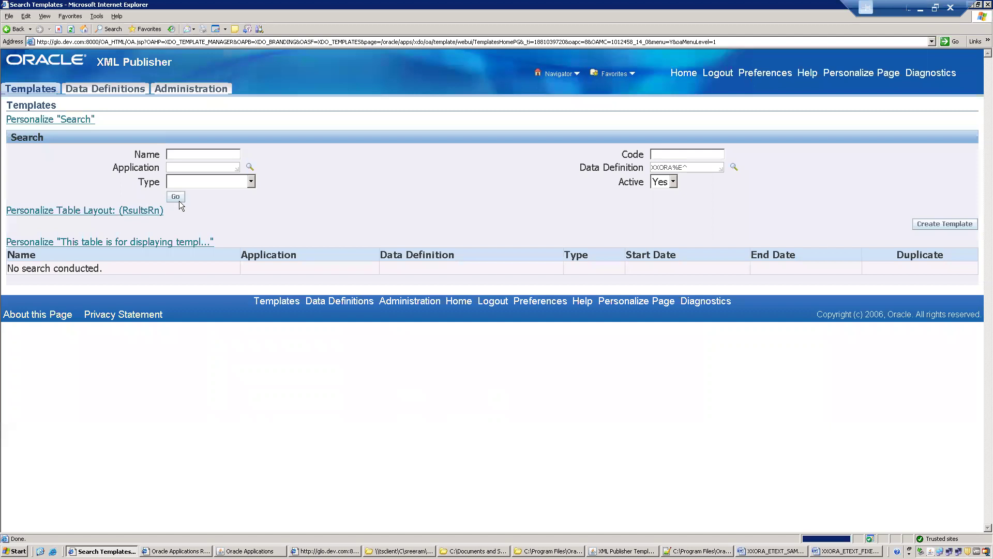
{"action": "left_click", "coordinate": [178, 199]}
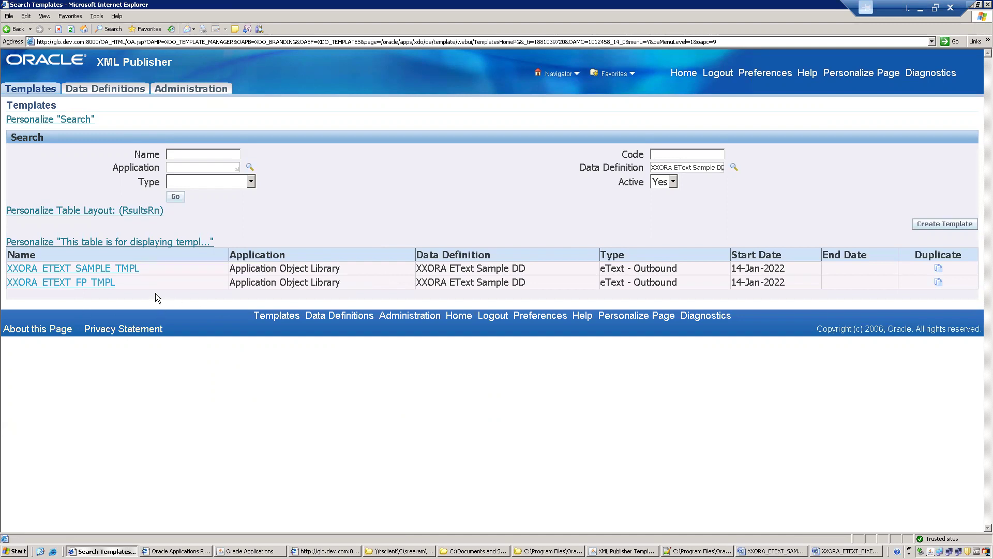
- Inspect XXORA_ETEXT_SAMPLE_TMPL's eText - Outbound type, then begin creating a new template
{"action": "left_click", "coordinate": [89, 269]}
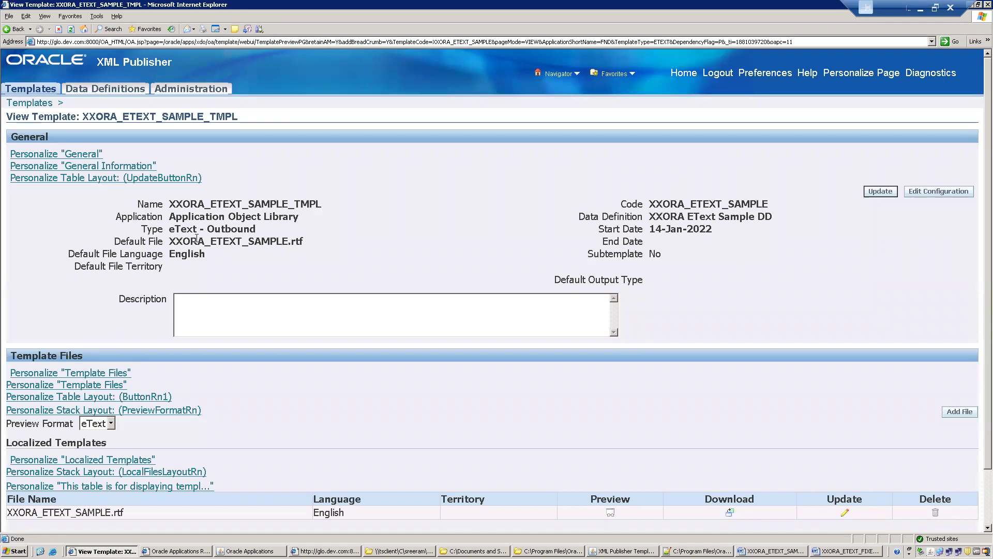
{"action": "left_click", "coordinate": [876, 193]}
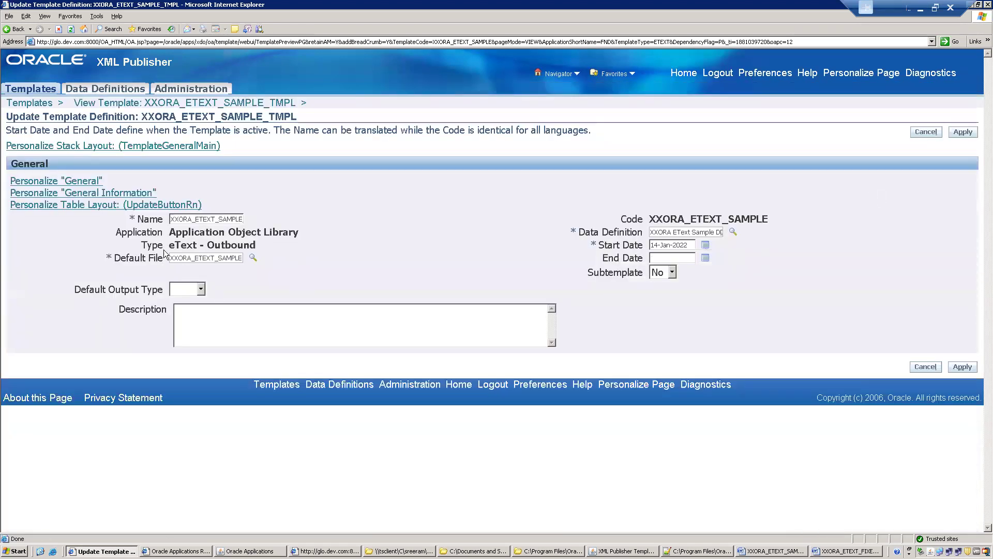
{"action": "triple_click", "coordinate": [218, 246]}
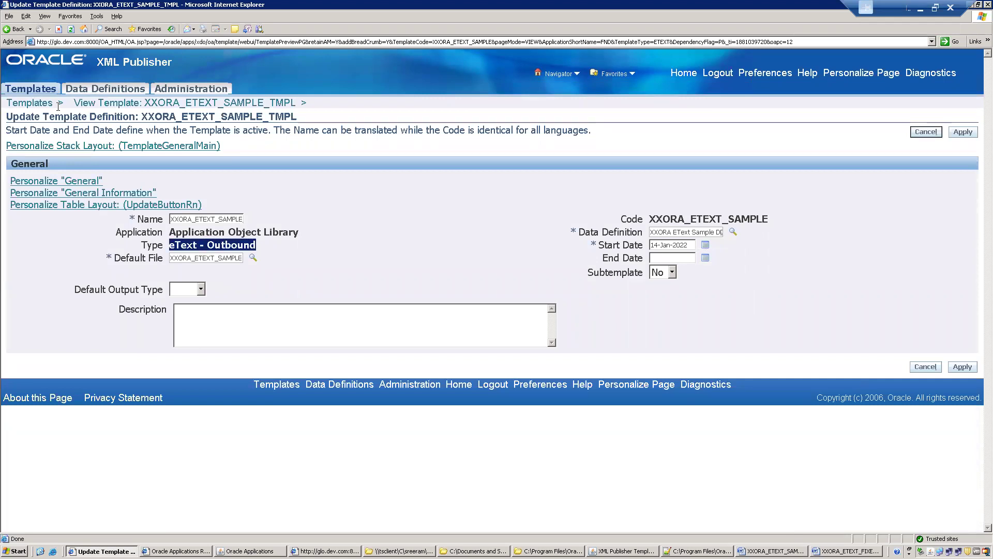
{"action": "left_click", "coordinate": [42, 102]}
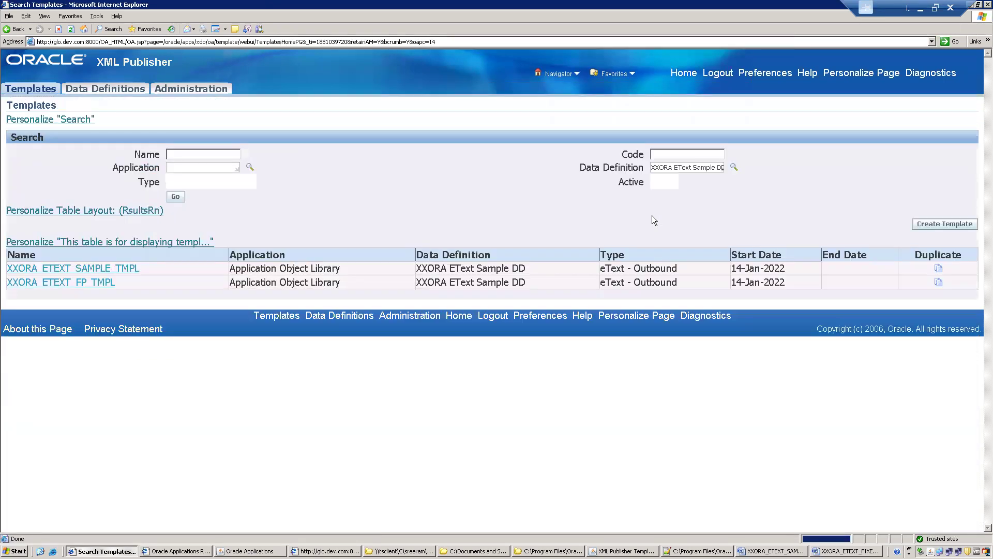
{"action": "left_click", "coordinate": [966, 223]}
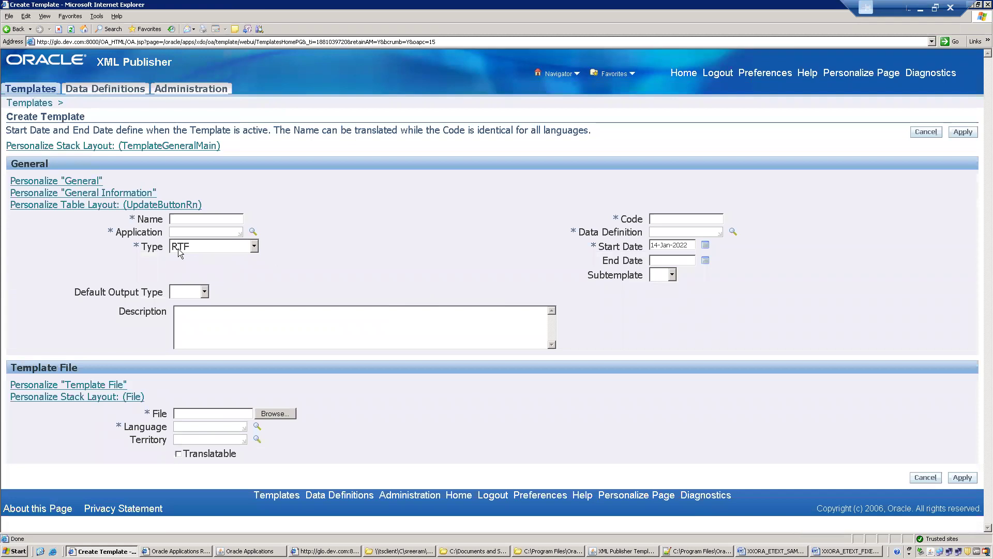
- Set the new template's type to eText - Outbound and show the ETextRegistration folder
{"action": "left_click", "coordinate": [212, 246]}
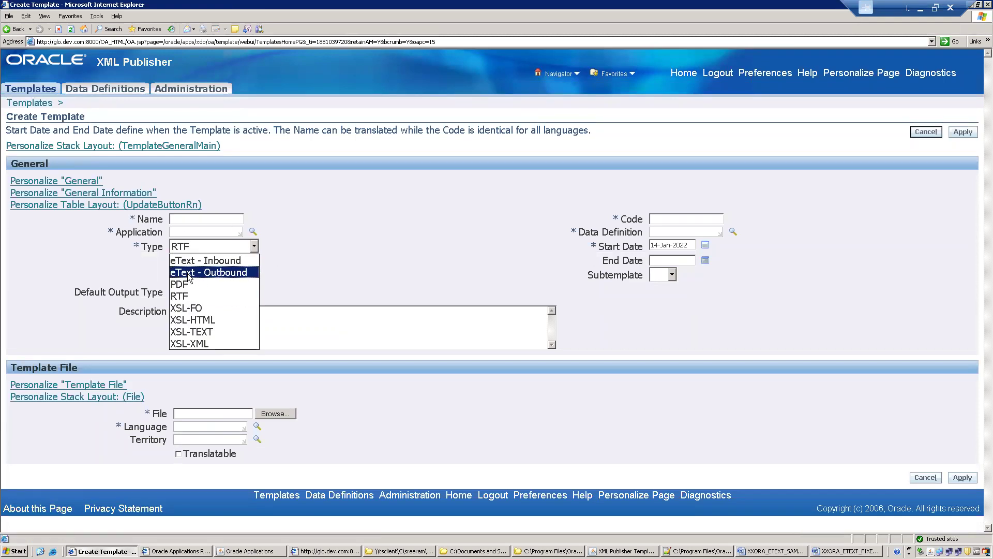
{"action": "left_click", "coordinate": [187, 273]}
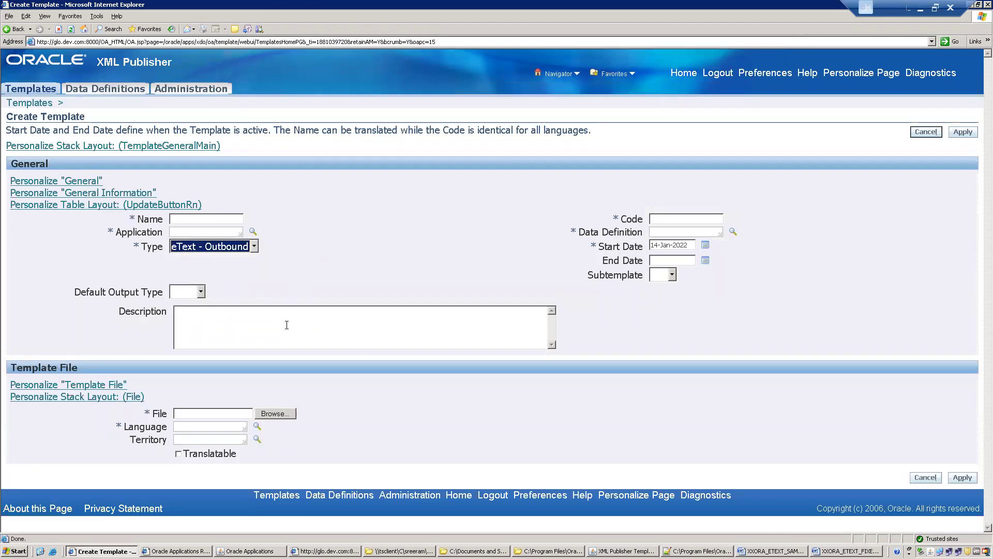
{"action": "left_click", "coordinate": [286, 325]}
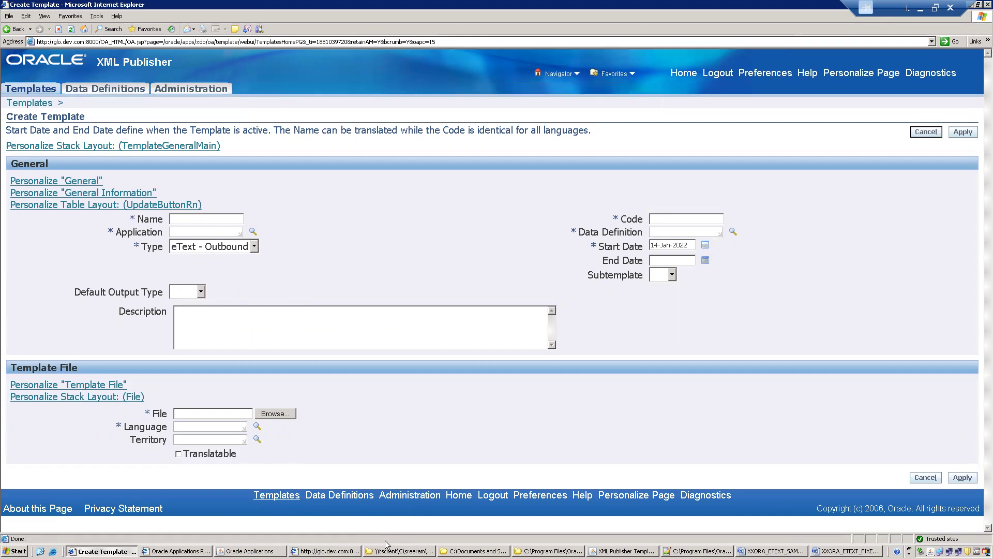
{"action": "left_click", "coordinate": [474, 551]}
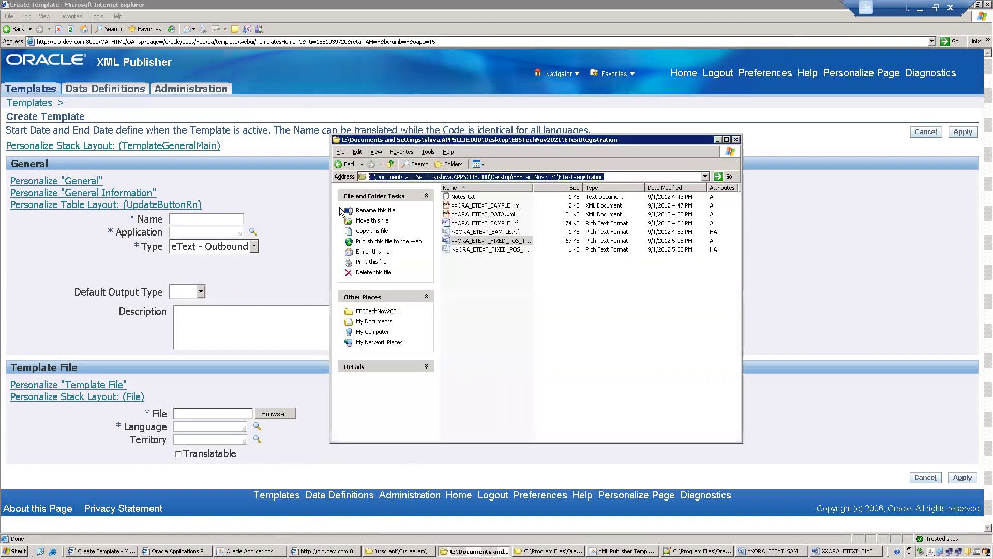
- Duplicate XXORA_ETEXT_SAMPLE.rtf in the ETextRegistration folder as XXORA_ETEXT_SAMPLE_V2.rtf
{"action": "left_click", "coordinate": [506, 286]}
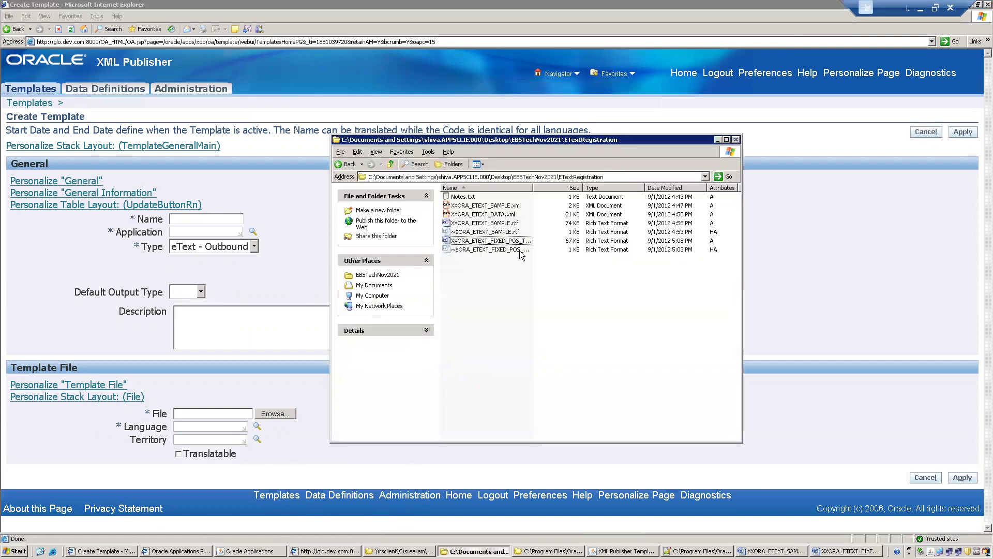
{"action": "double_click", "coordinate": [534, 194]}
{"action": "left_click", "coordinate": [506, 223]}
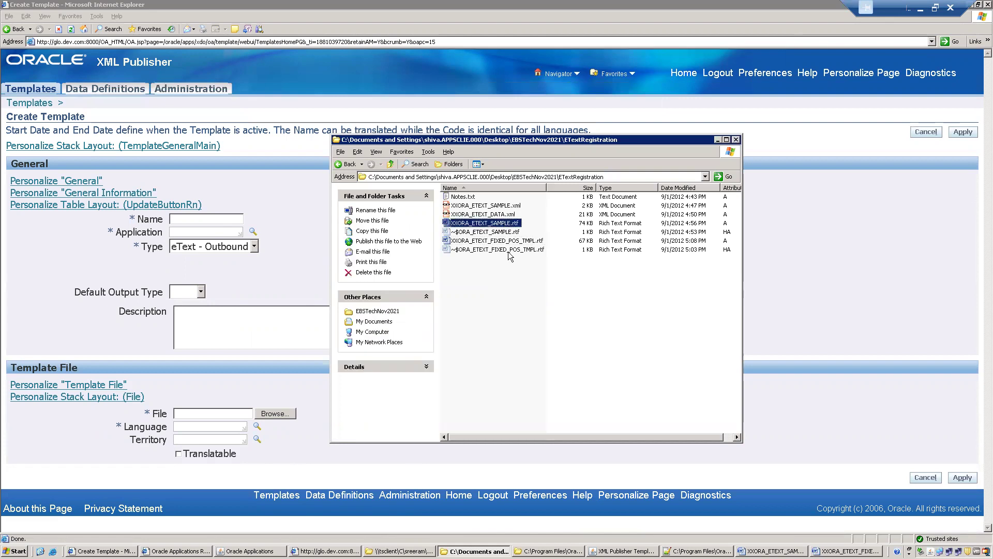
{"action": "key", "text": "ctrl+v"}
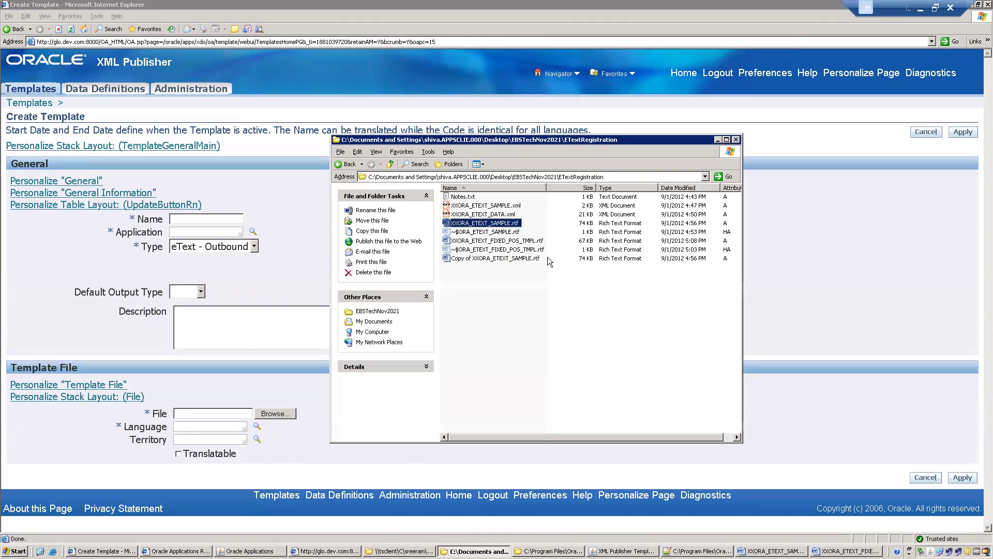
{"action": "left_click", "coordinate": [521, 258]}
{"action": "type", "text": "XXO"}
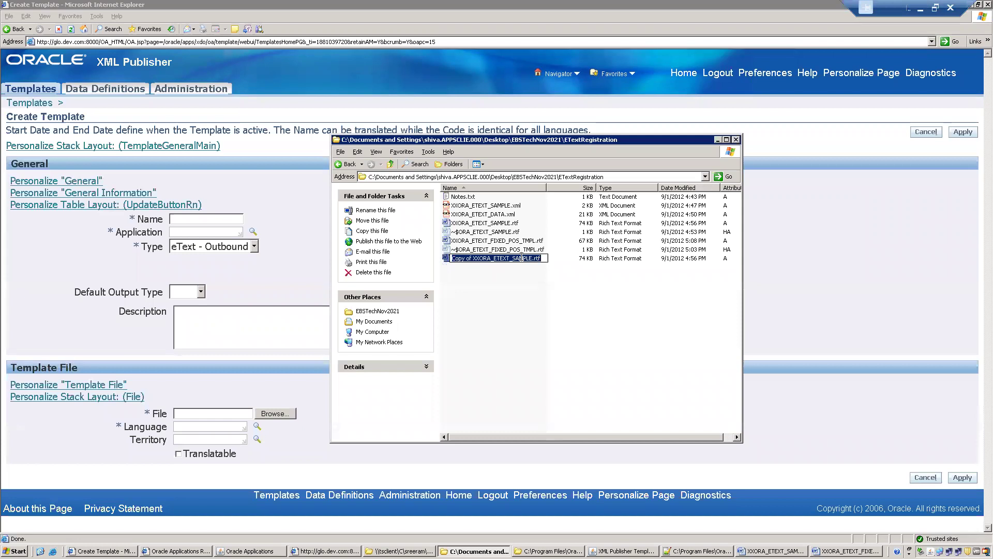
{"action": "type", "text": "RA_"}
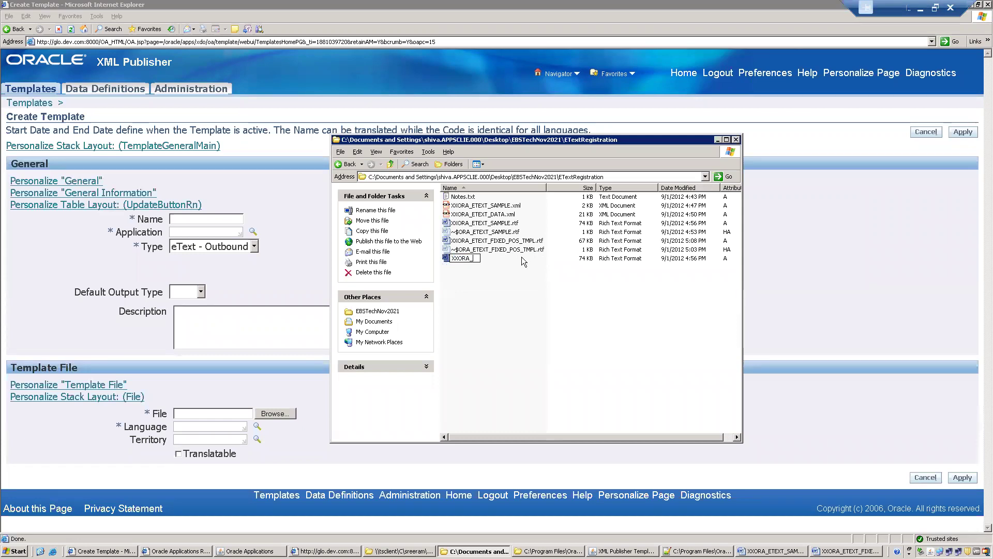
{"action": "type", "text": "ET"}
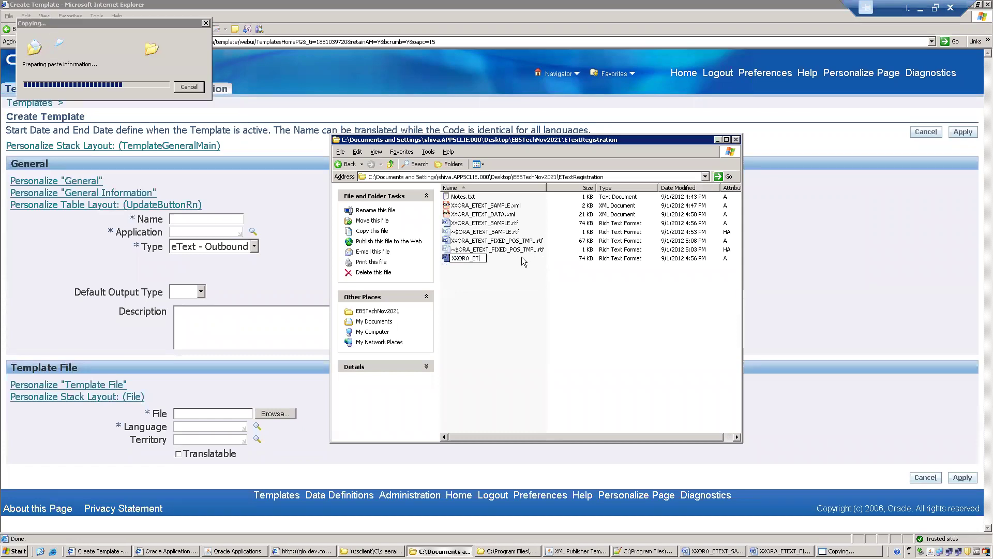
{"action": "type", "text": "EXT"}
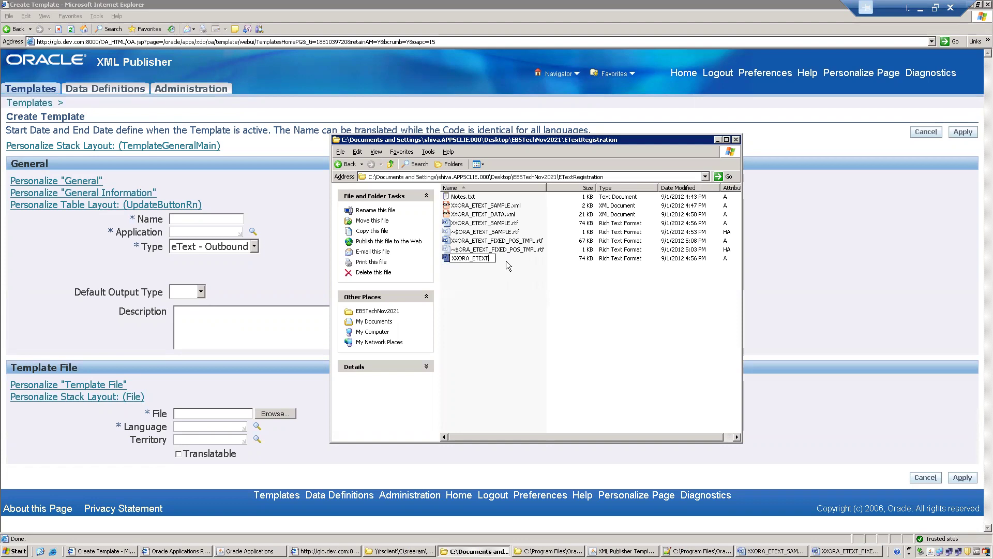
{"action": "type", "text": "_SAMPLE_V2.rtf"}
{"action": "key", "text": "Return"}
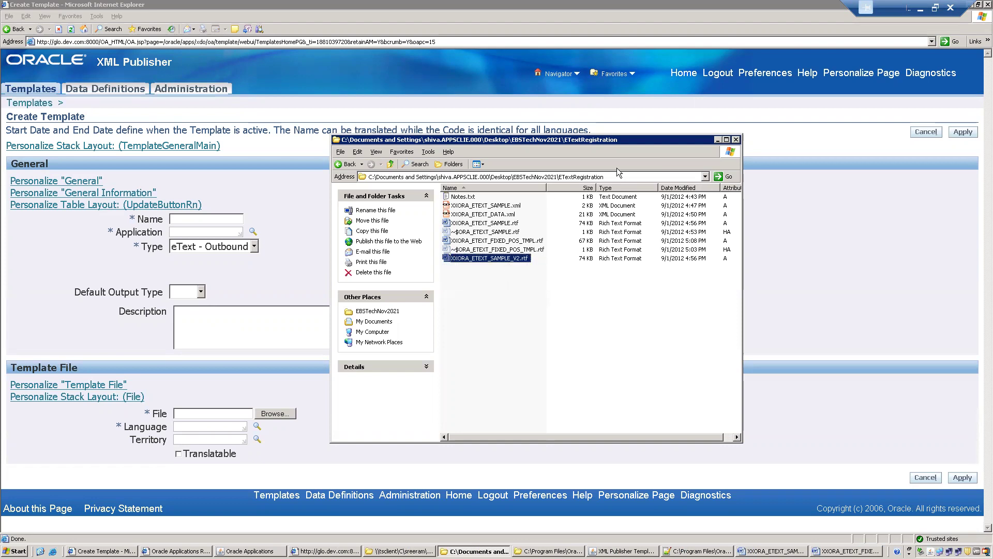
{"action": "left_click", "coordinate": [213, 338]}
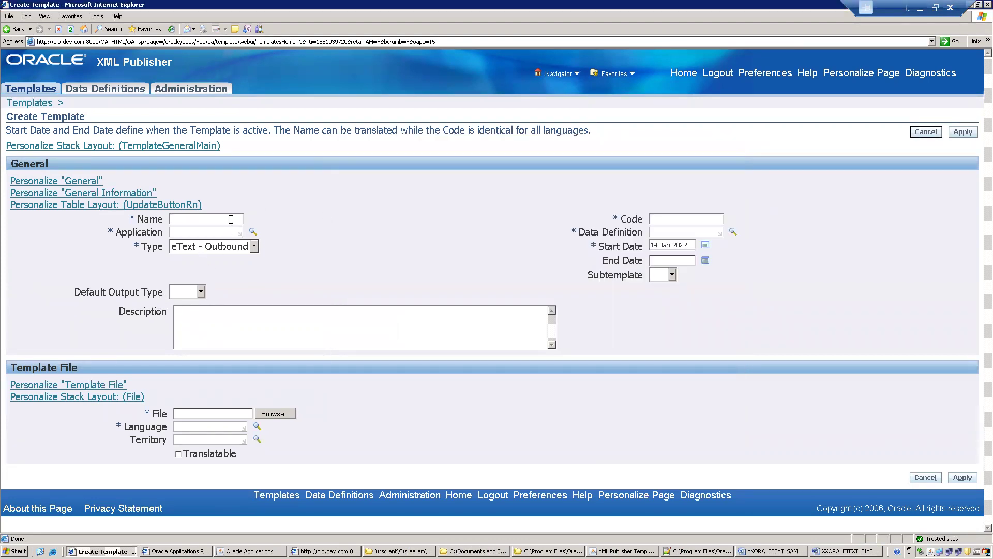
- Enter XXORA_ETEXT_SAMPLE_TMPL_V2 as both the template Name and Code
{"action": "type", "text": "XXORA_"}
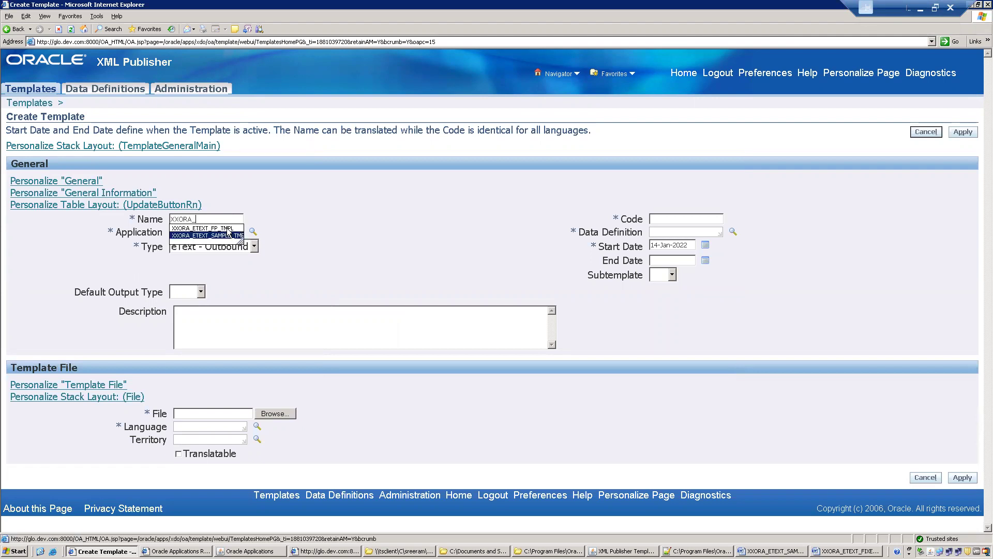
{"action": "left_click", "coordinate": [229, 228]}
{"action": "left_click", "coordinate": [219, 219]}
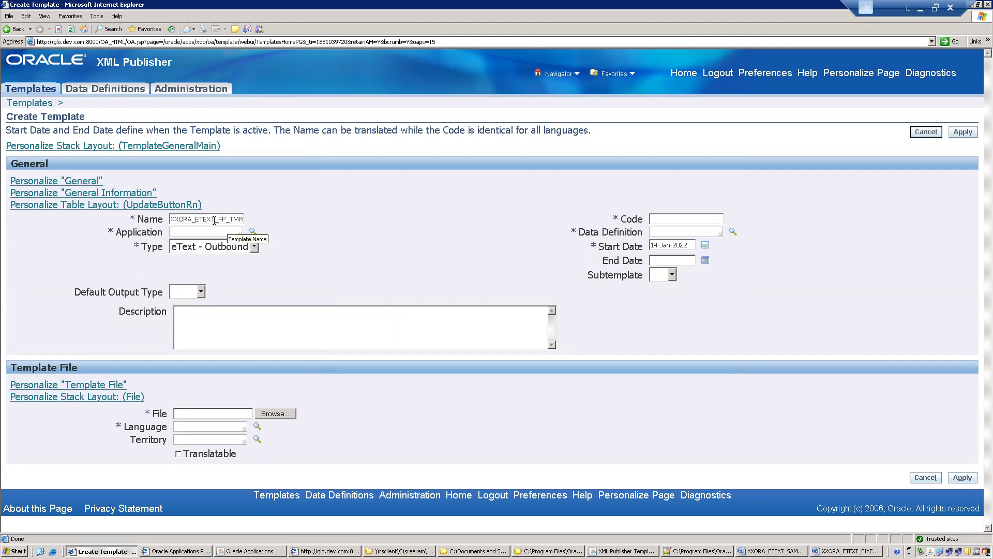
{"action": "key", "text": "shift+End"}
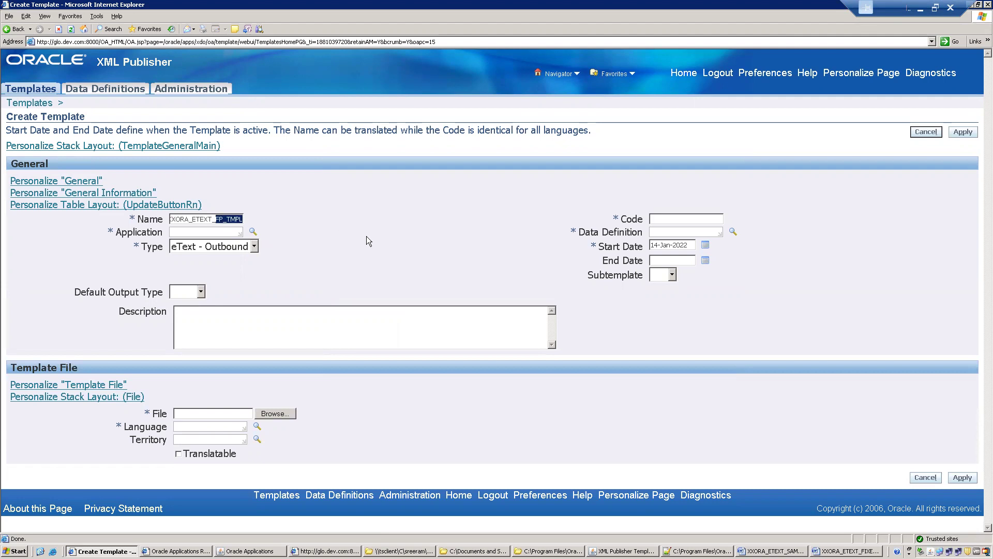
{"action": "type", "text": "SAMPLE_"}
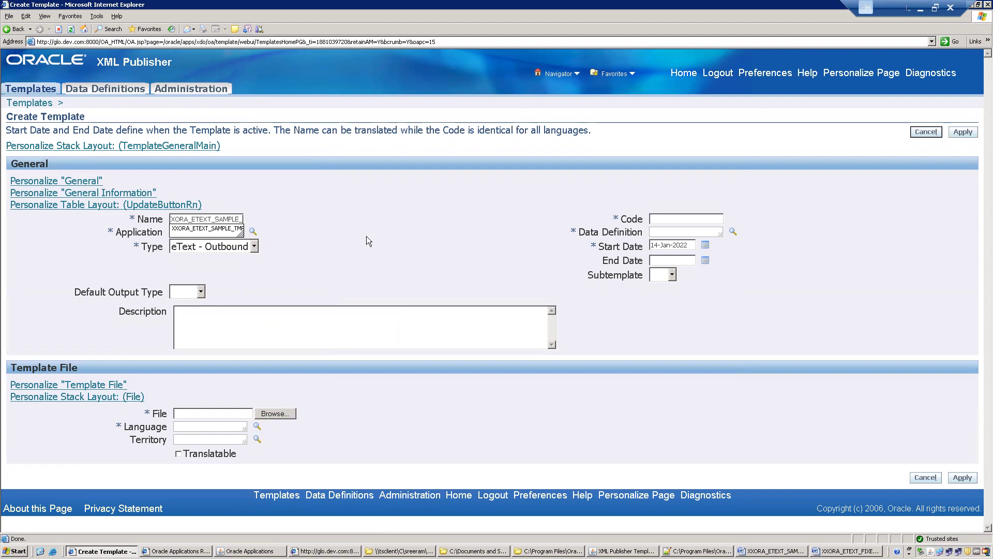
{"action": "type", "text": "TMPL_V2"}
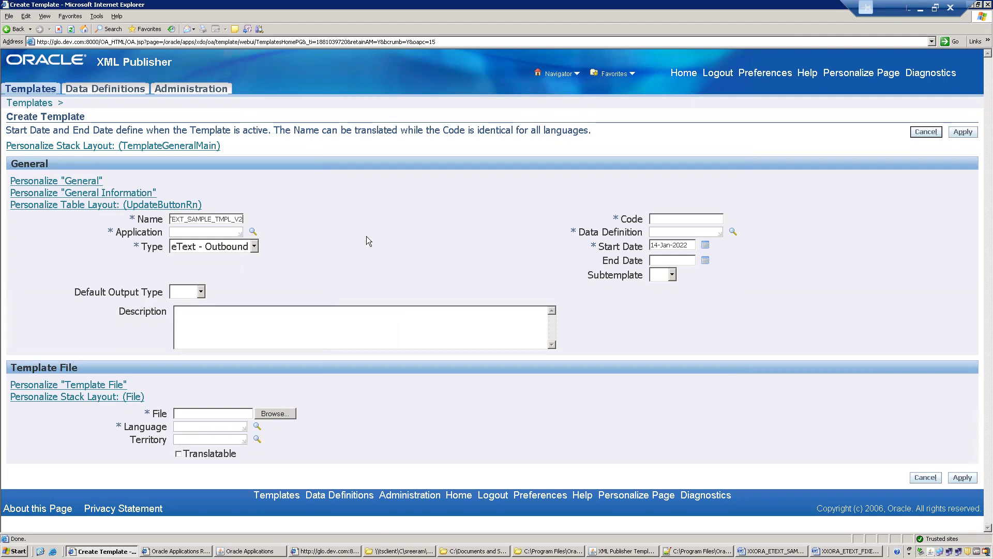
{"action": "key", "text": "shift+Left"}
{"action": "key", "text": "shift+Left"}
{"action": "key", "text": "shift+Home"}
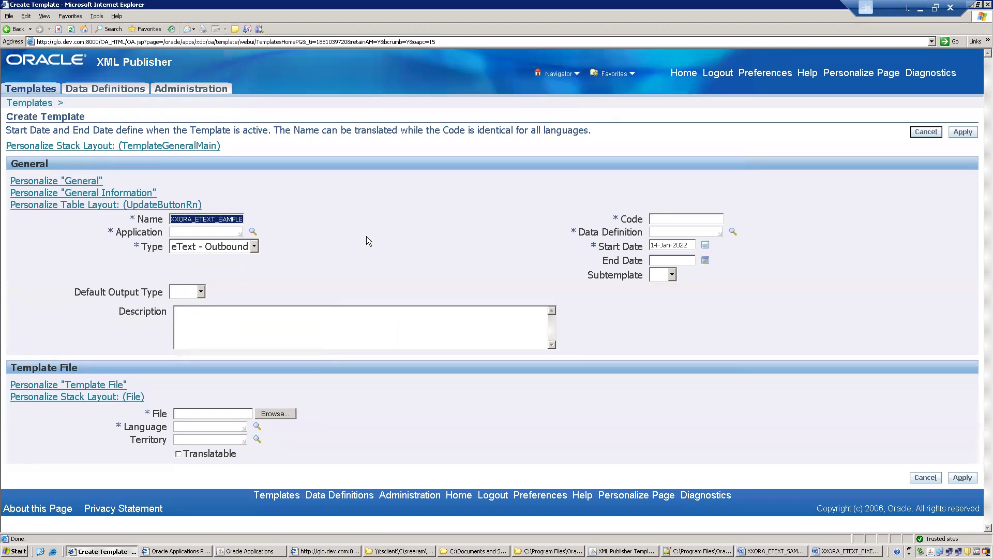
{"action": "key", "text": "ctrl+c"}
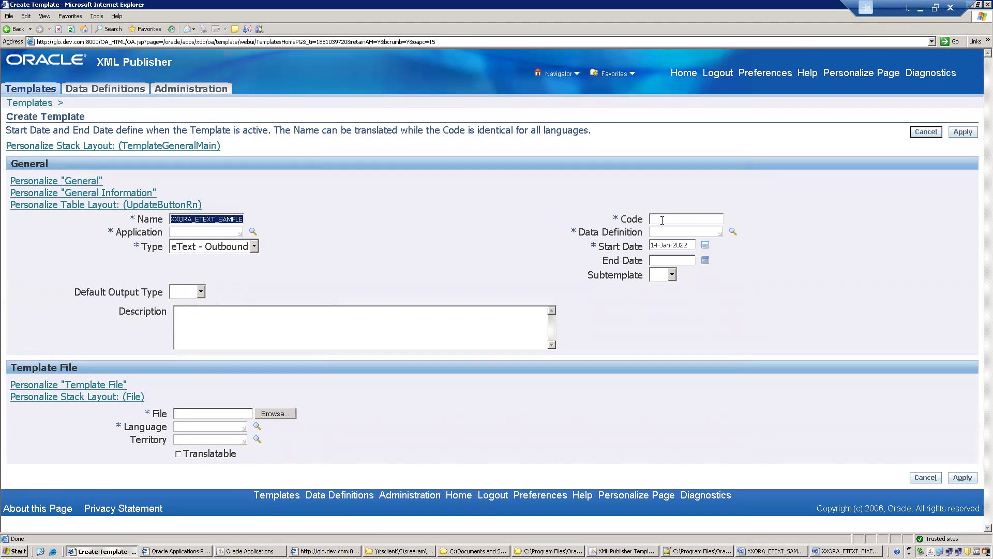
{"action": "left_click", "coordinate": [662, 219]}
{"action": "key", "text": "ctrl+v"}
- Set data definition XXORA EText Sample DD and application Application Object Library
{"action": "key", "text": "Tab"}
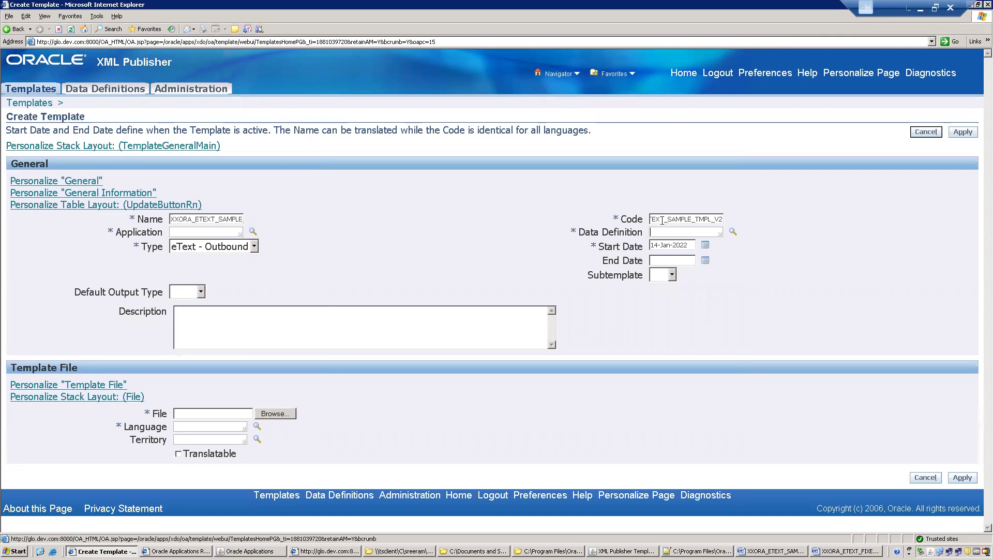
{"action": "type", "text": "XXORA"}
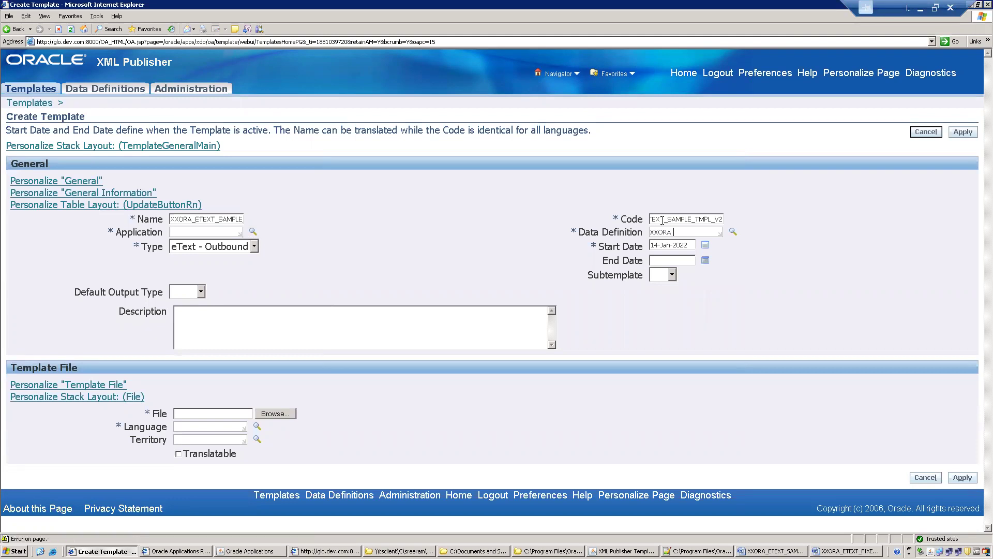
{"action": "type", "text": " EText"}
{"action": "key", "text": "Tab"}
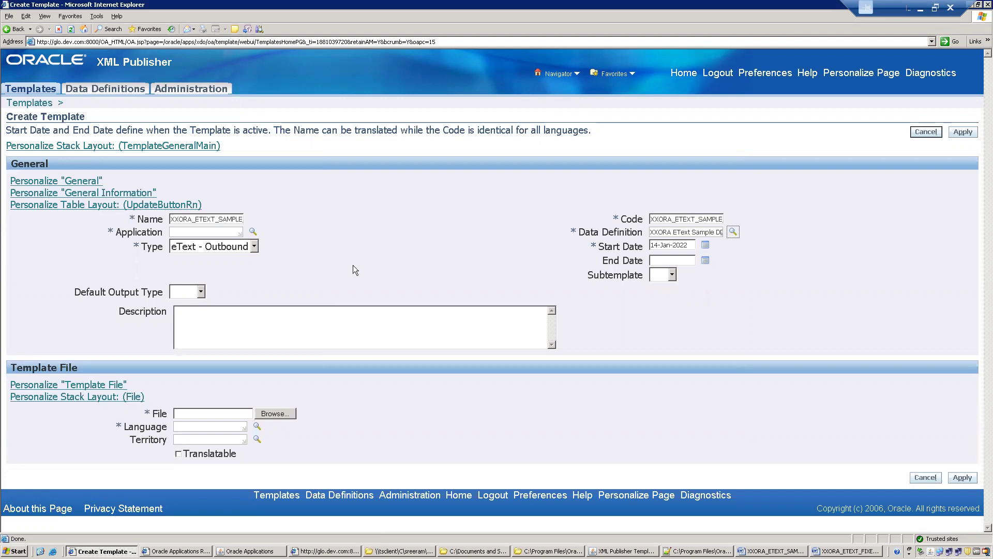
{"action": "left_click", "coordinate": [189, 227]}
{"action": "type", "text": "Application O"}
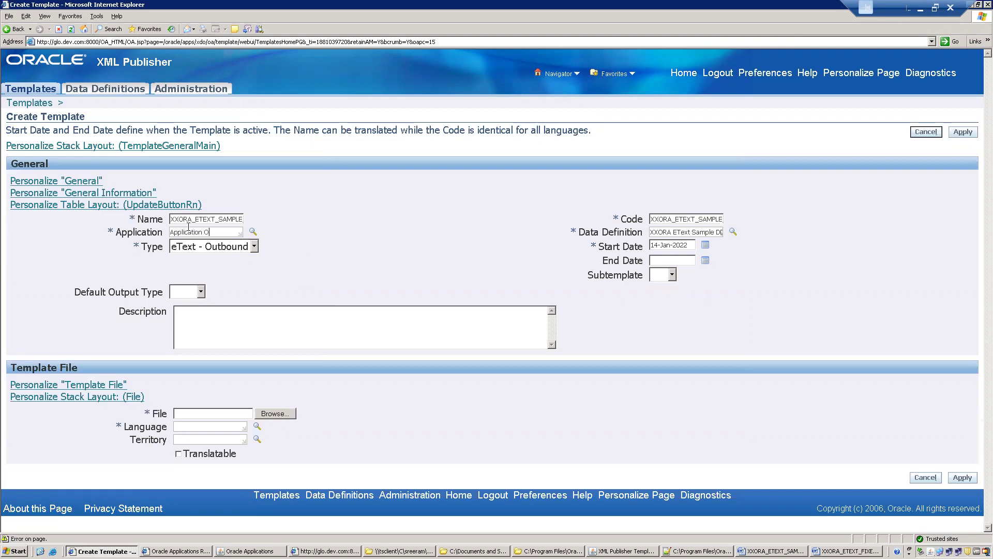
{"action": "type", "text": "bj"}
{"action": "left_click", "coordinate": [205, 315]}
- Attach XXORA_ETEXT_SAMPLE_V2.rtf as the English template file and apply
{"action": "left_click", "coordinate": [264, 415]}
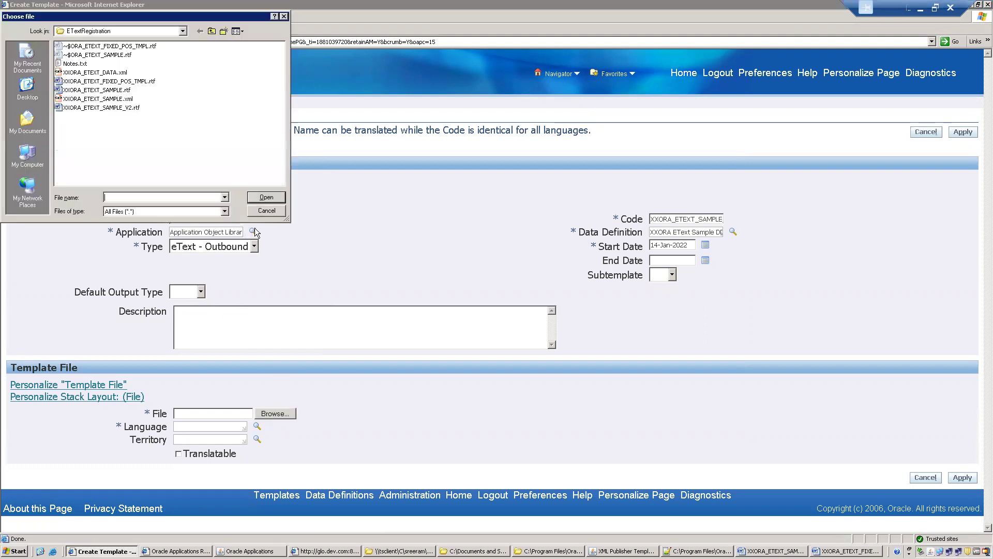
{"action": "left_click", "coordinate": [115, 109]}
{"action": "double_click", "coordinate": [115, 109]}
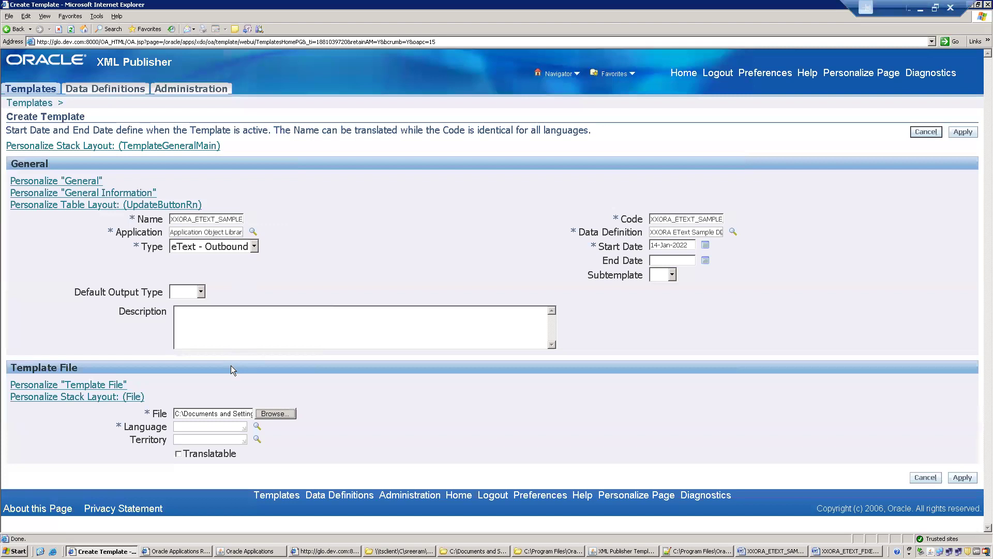
{"action": "left_click", "coordinate": [187, 425]}
{"action": "type", "text": "English"}
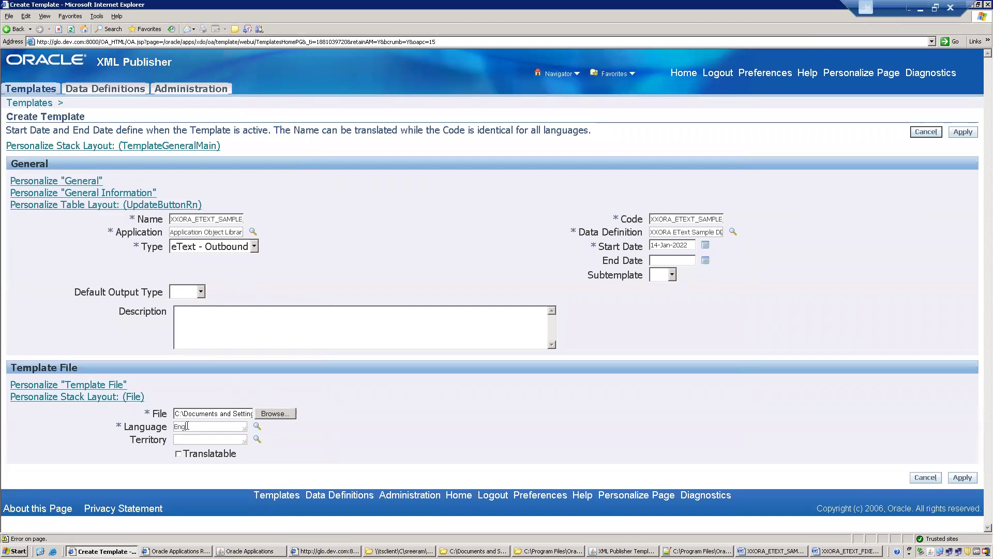
{"action": "key", "text": "Tab"}
{"action": "left_click", "coordinate": [963, 132]}
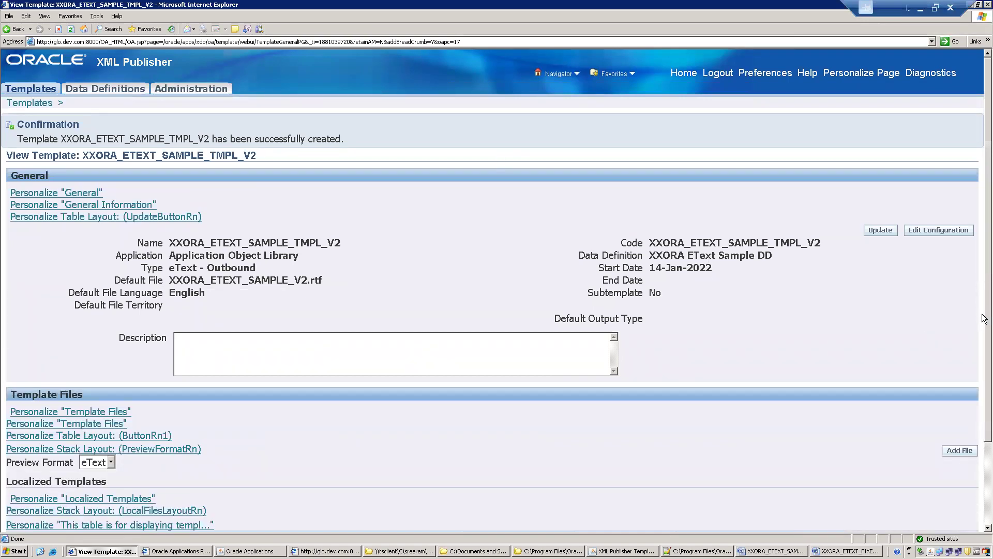
- From the home page, launch Profile under the Application Developer menu
{"action": "scroll", "coordinate": [983, 316], "scroll_direction": "down", "scroll_amount": 3}
{"action": "scroll", "coordinate": [985, 228], "scroll_direction": "up", "scroll_amount": 5}
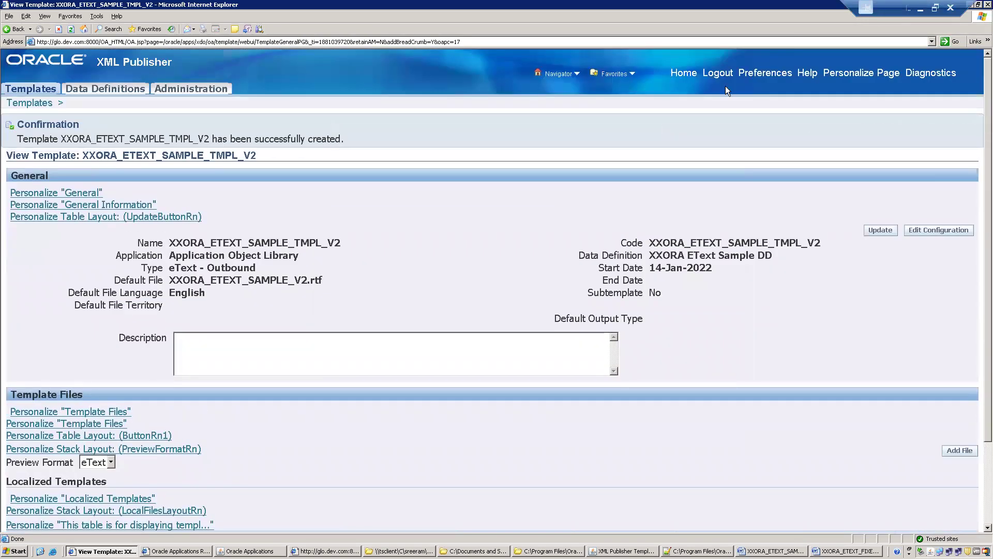
{"action": "left_click", "coordinate": [679, 75]}
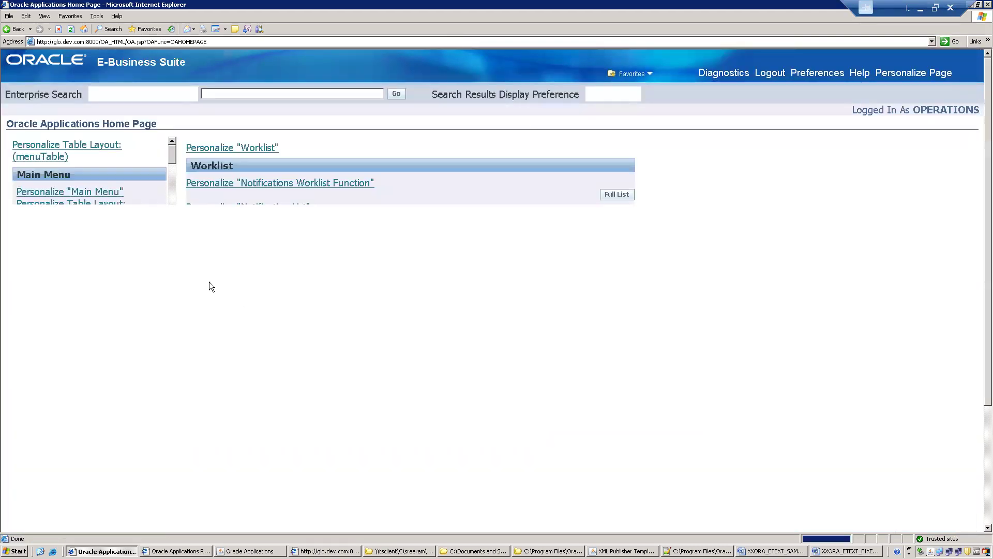
{"action": "left_click", "coordinate": [71, 274]}
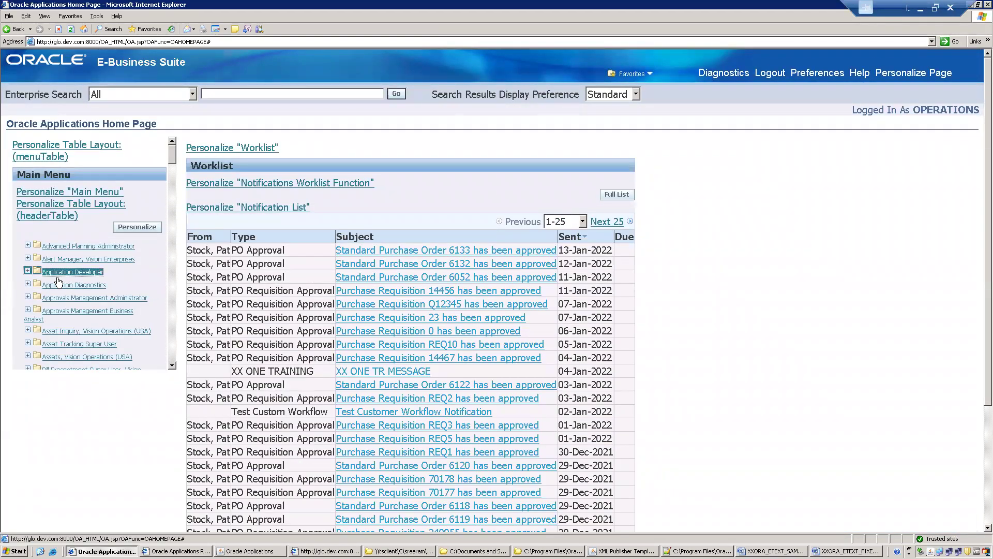
{"action": "left_click", "coordinate": [52, 286]}
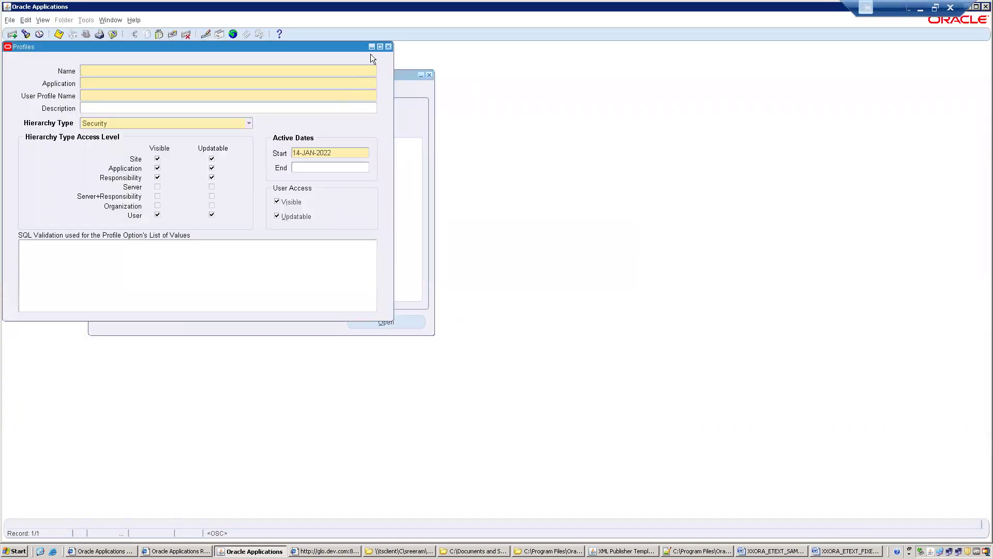
- Submit a single XXORA Etext Sample request, getting request ID 5838406
{"action": "left_click", "coordinate": [388, 46]}
{"action": "key", "text": "alt+v"}
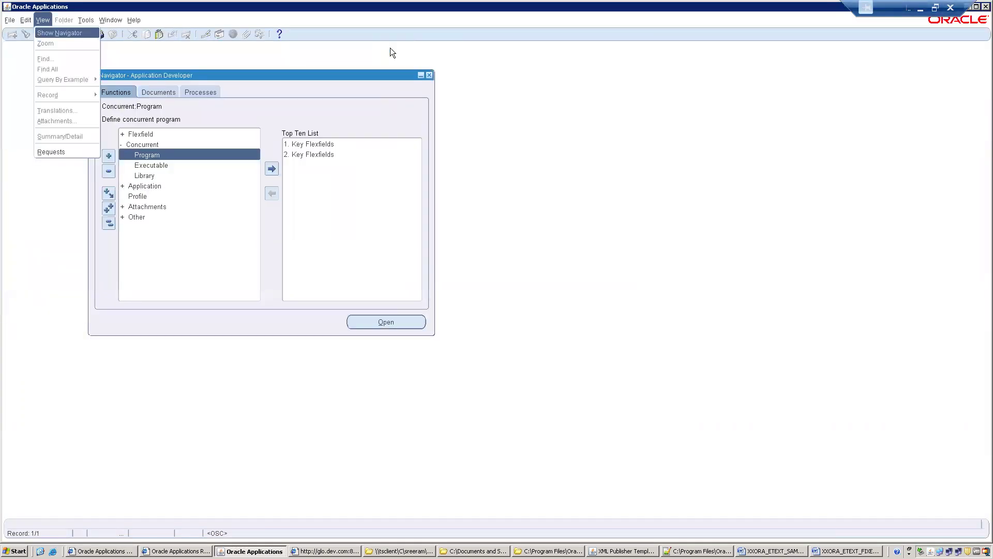
{"action": "key", "text": "r"}
{"action": "key", "text": "alt+n"}
{"action": "key", "text": "Return"}
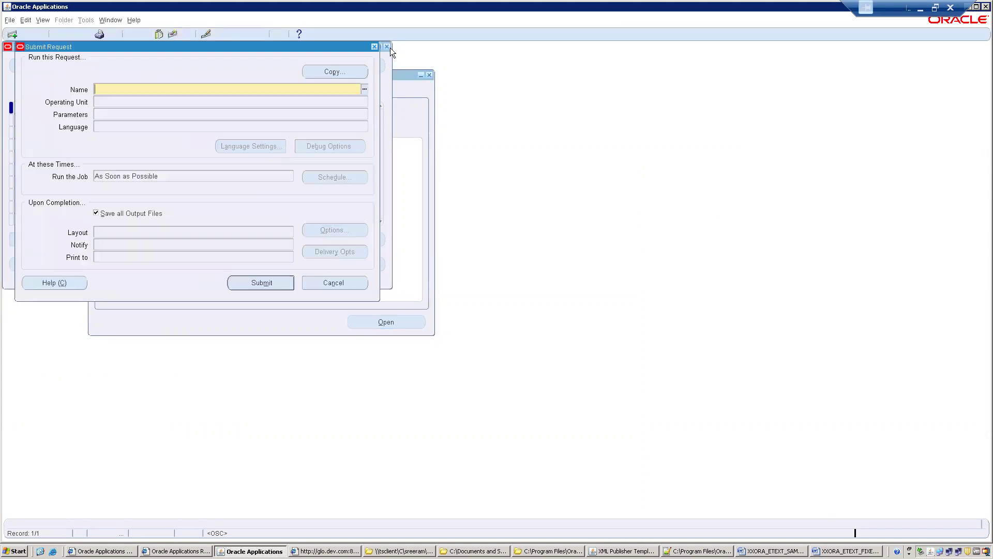
{"action": "type", "text": "xxora"}
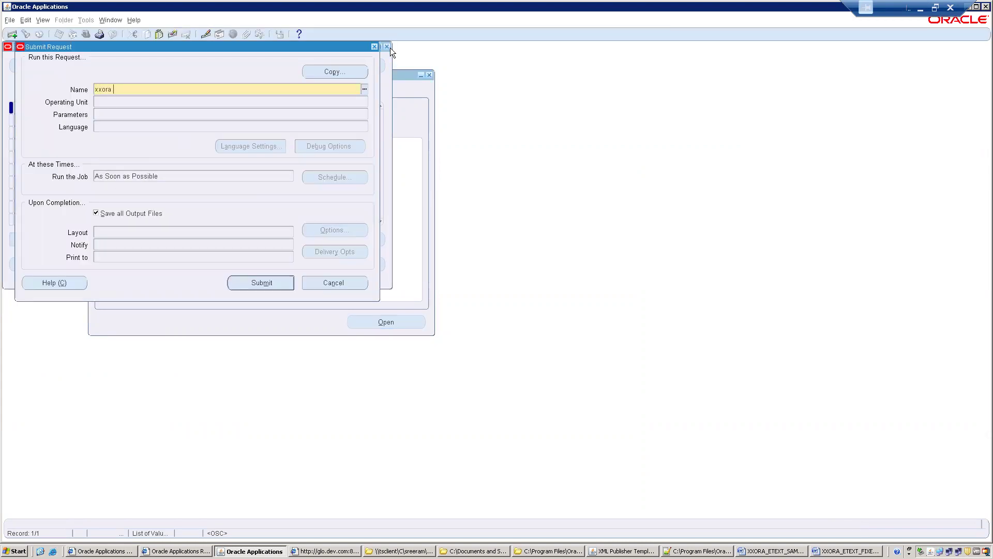
{"action": "key", "text": "Tab"}
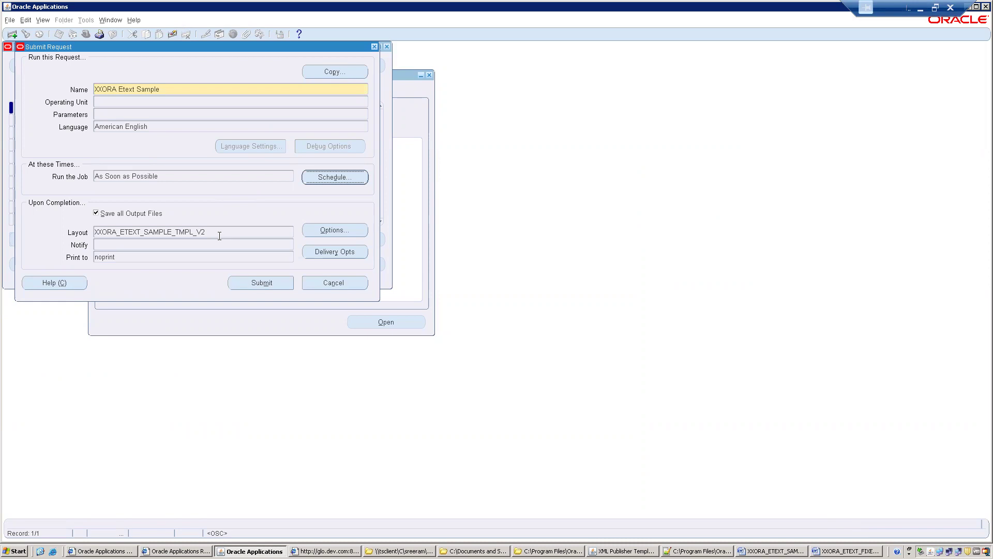
{"action": "left_click", "coordinate": [245, 280]}
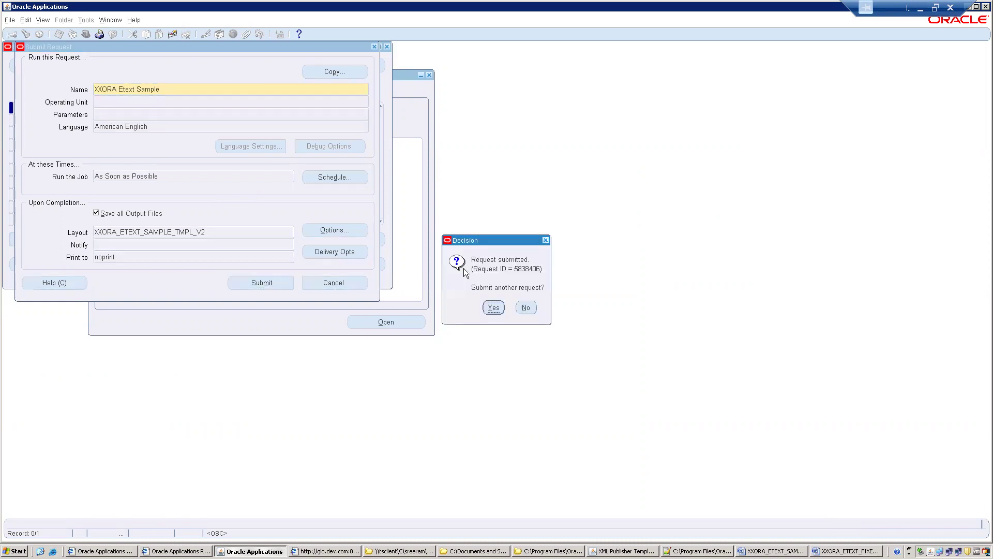
- Refresh request 5838406 until Completed Normal and review its comma-delimited employee output
{"action": "left_click", "coordinate": [535, 308]}
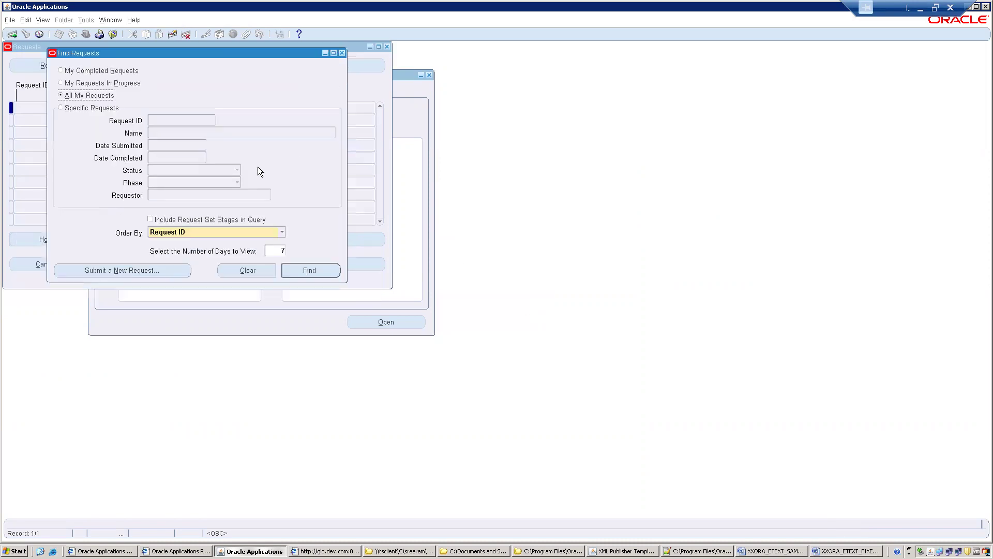
{"action": "left_click", "coordinate": [304, 266]}
{"action": "left_click", "coordinate": [67, 63]}
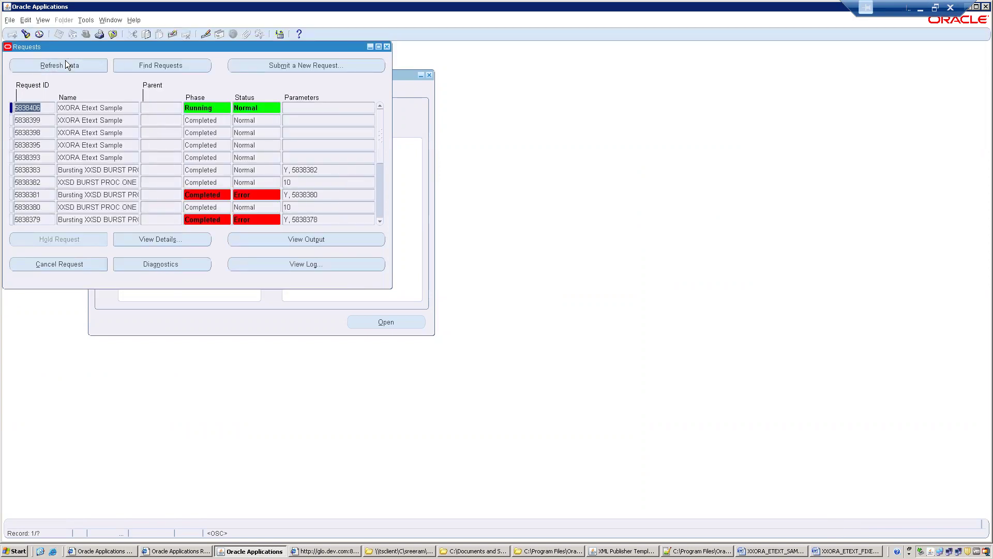
{"action": "left_click", "coordinate": [66, 60]}
{"action": "left_click", "coordinate": [253, 242]}
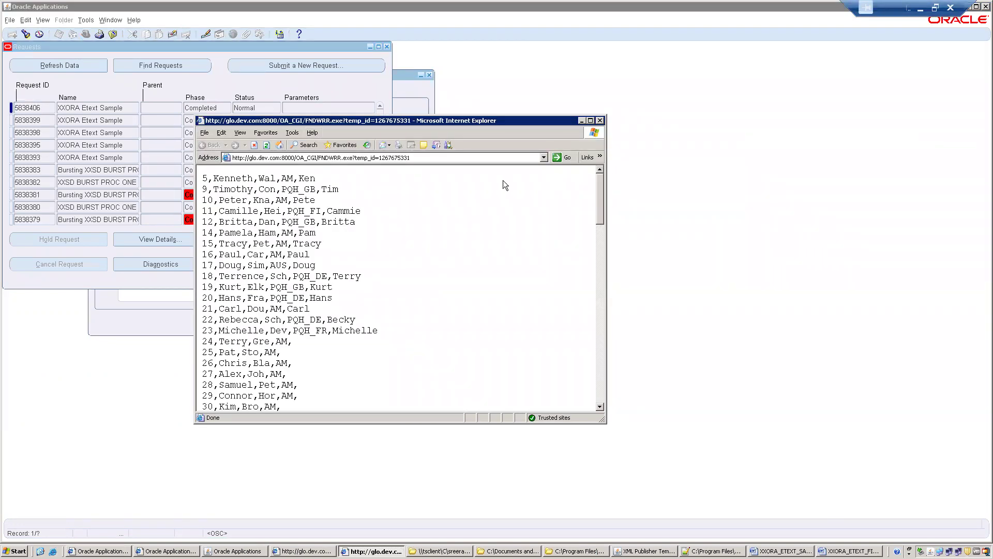
{"action": "left_click", "coordinate": [600, 121]}
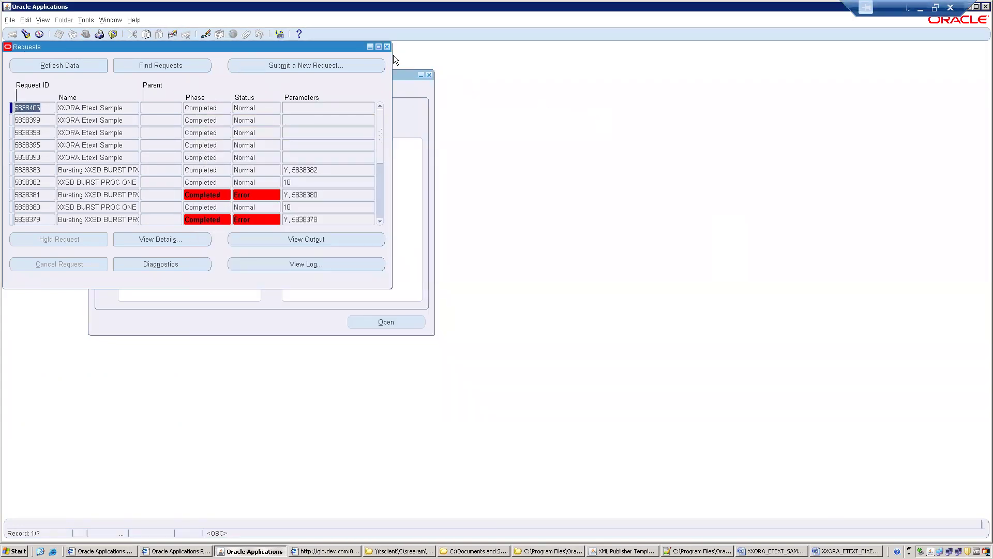
{"action": "left_click", "coordinate": [342, 67]}
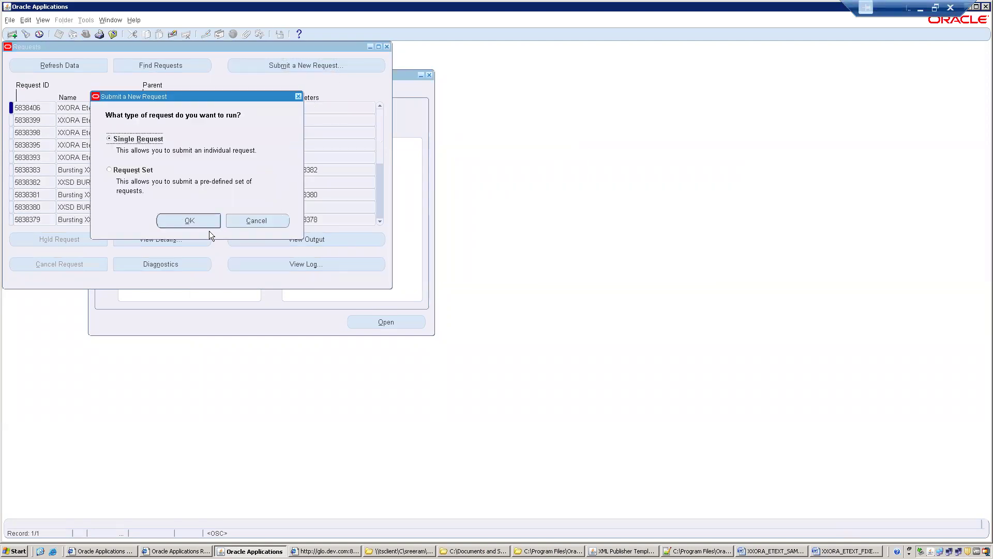
- Start a single request for the XXORA Etext Sample program
{"action": "left_click", "coordinate": [192, 224]}
{"action": "type", "text": "xxor"}
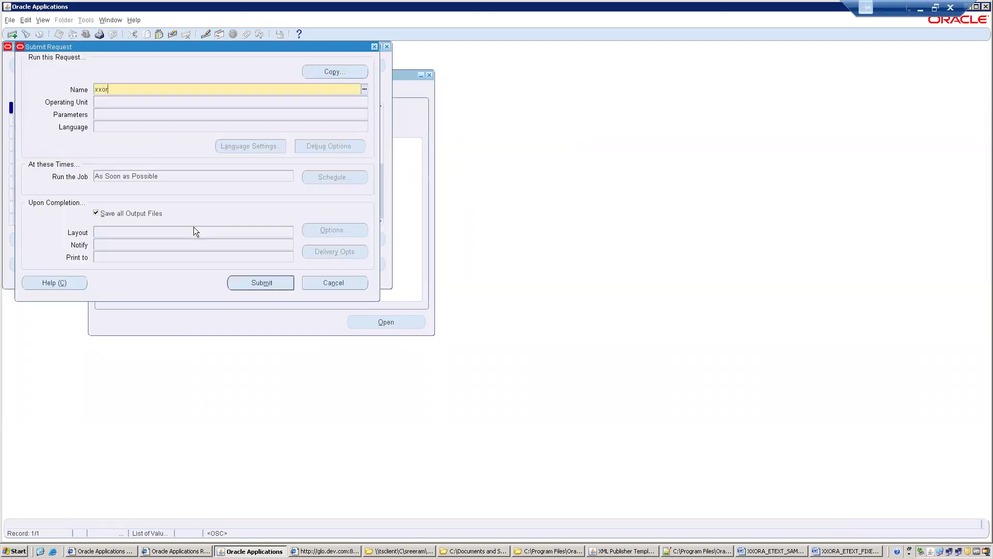
{"action": "type", "text": "a e"}
{"action": "key", "text": "Tab"}
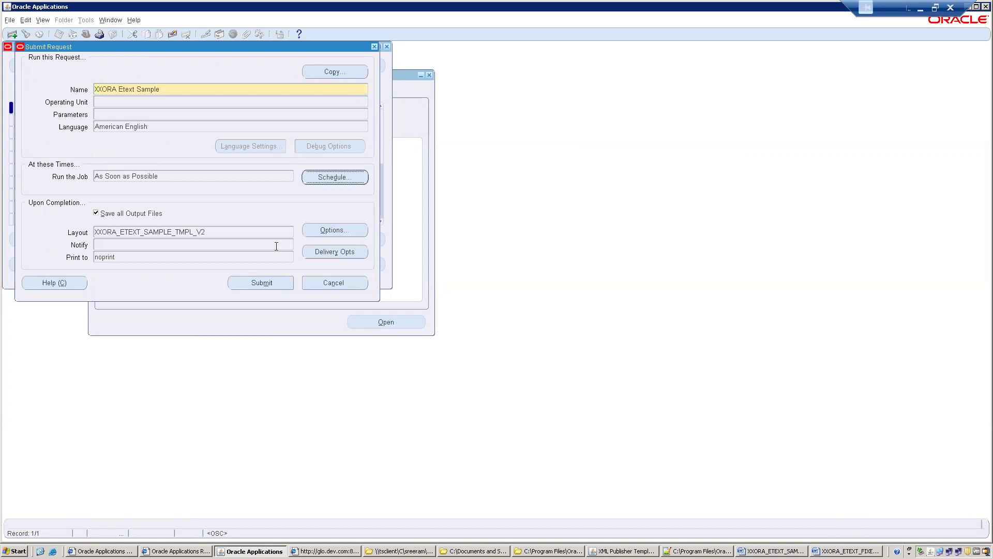
- Set the layout template to XXORA_ETEXT_FP_TMPL and submit, getting request 5838407
{"action": "left_click", "coordinate": [316, 234]}
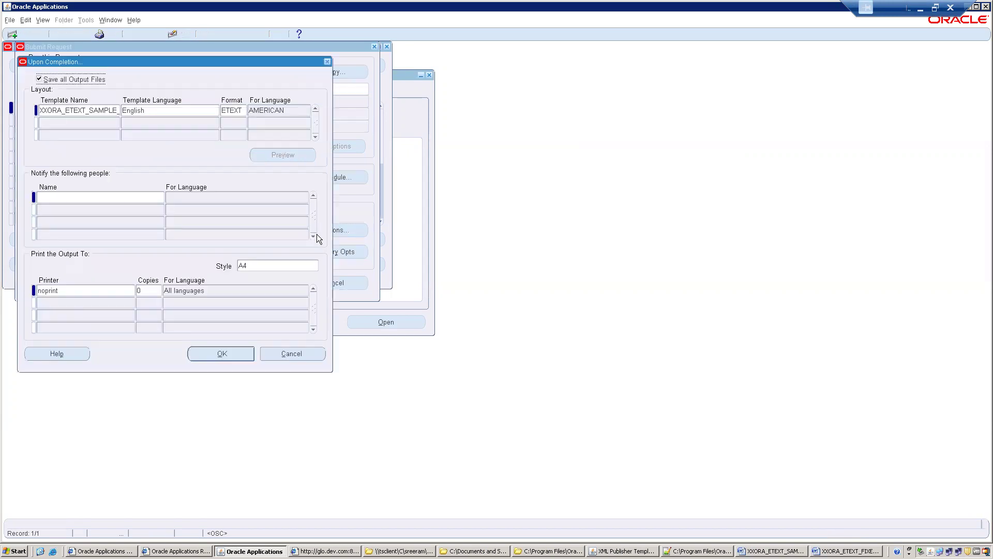
{"action": "double_click", "coordinate": [80, 111]}
{"action": "type", "text": "xx"}
{"action": "key", "text": "Tab"}
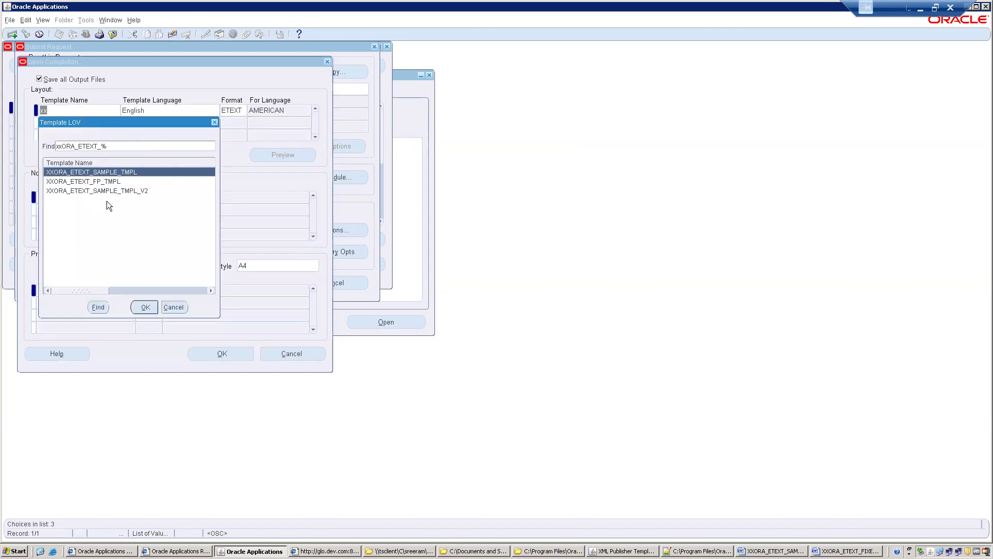
{"action": "double_click", "coordinate": [99, 182]}
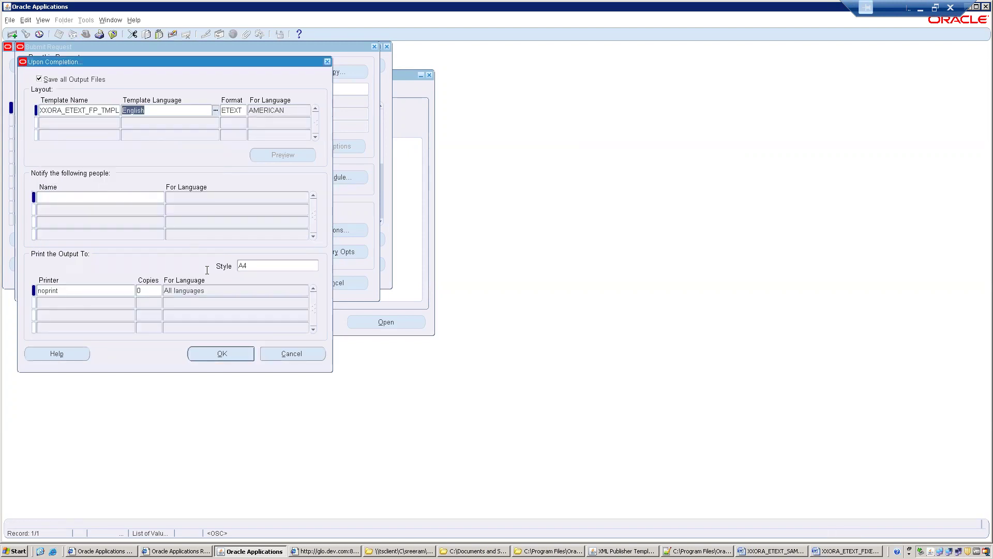
{"action": "left_click", "coordinate": [208, 352]}
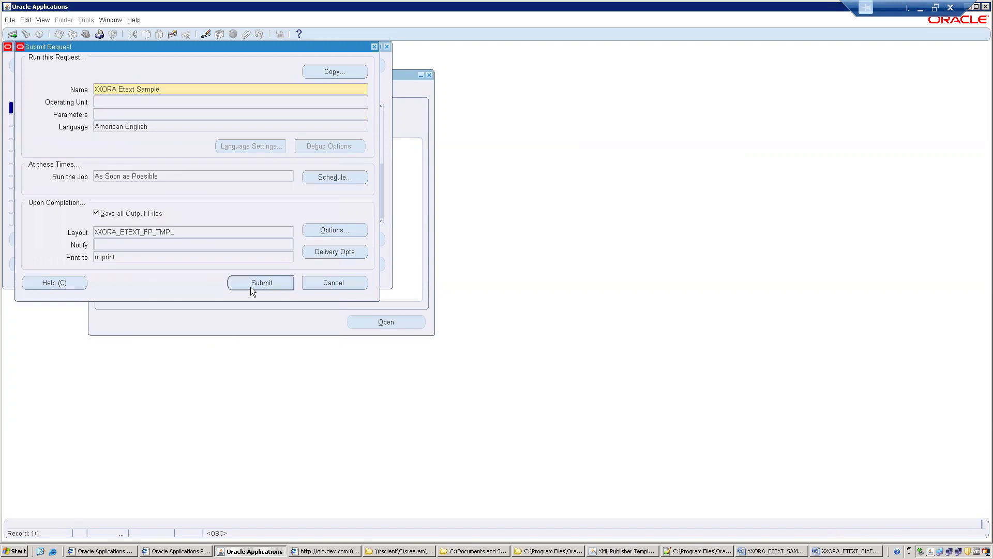
{"action": "left_click", "coordinate": [257, 284]}
{"action": "left_click", "coordinate": [520, 308]}
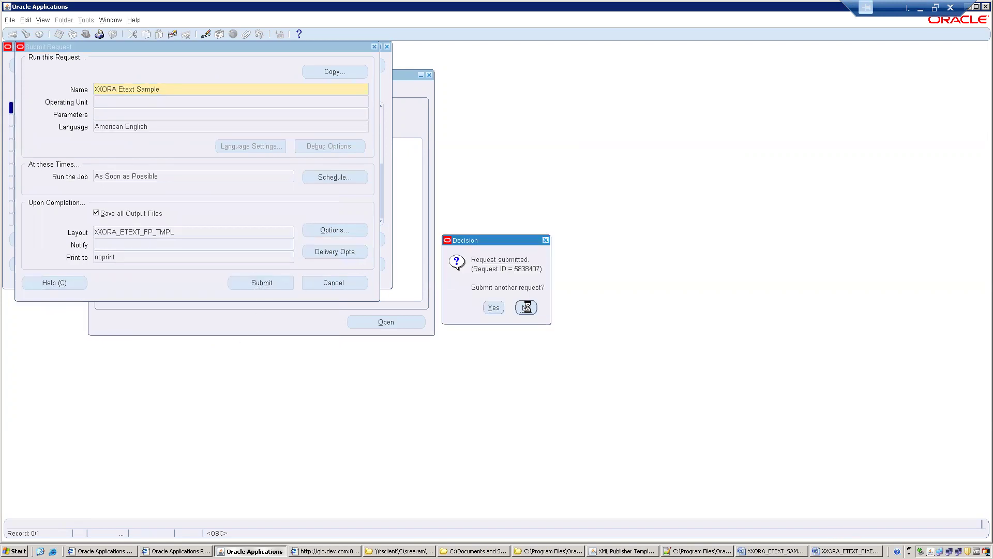
- Refresh request 5838407 until it shows Completed Normal
{"action": "left_click", "coordinate": [62, 64]}
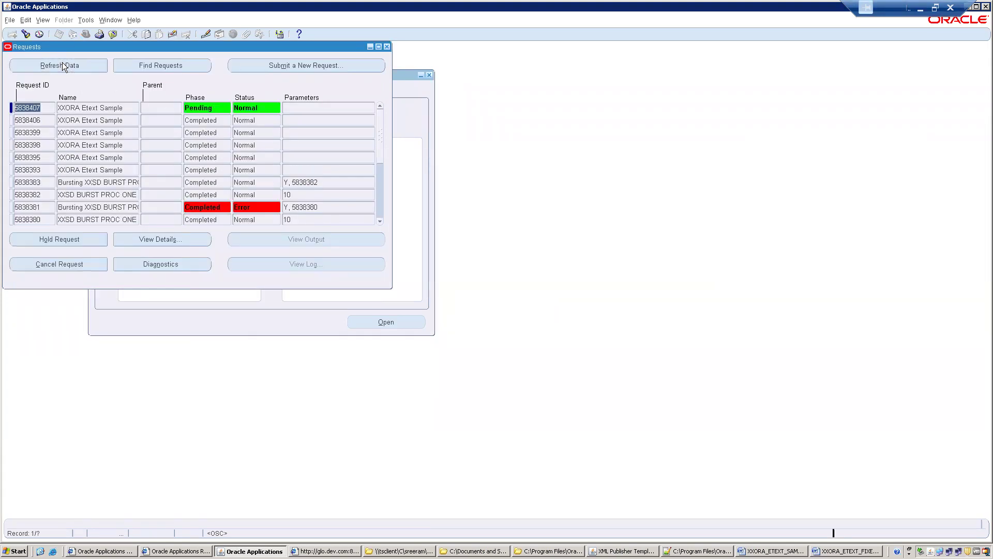
{"action": "left_click", "coordinate": [62, 65]}
{"action": "left_click", "coordinate": [63, 65]}
{"action": "left_click", "coordinate": [62, 65]}
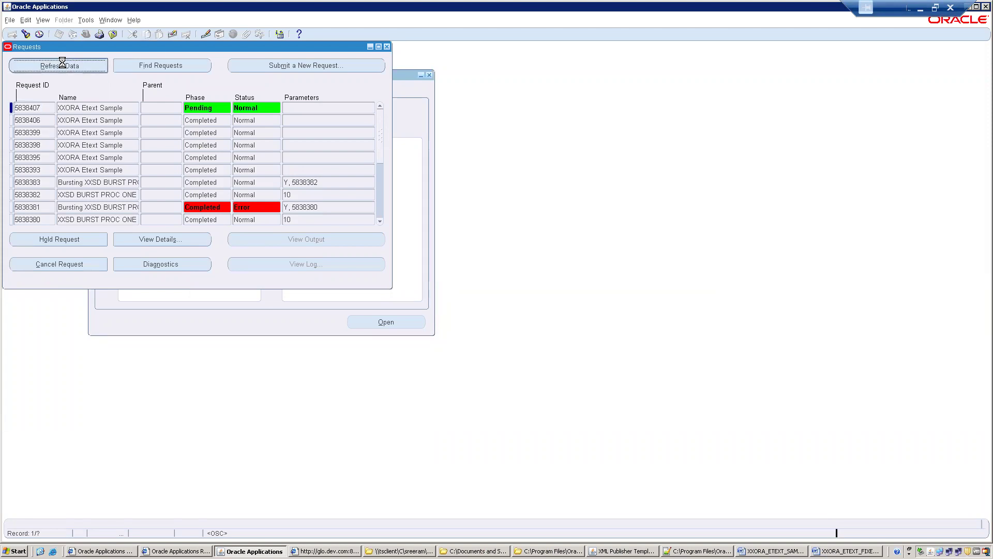
{"action": "left_click", "coordinate": [62, 65]}
{"action": "left_click", "coordinate": [62, 65]}
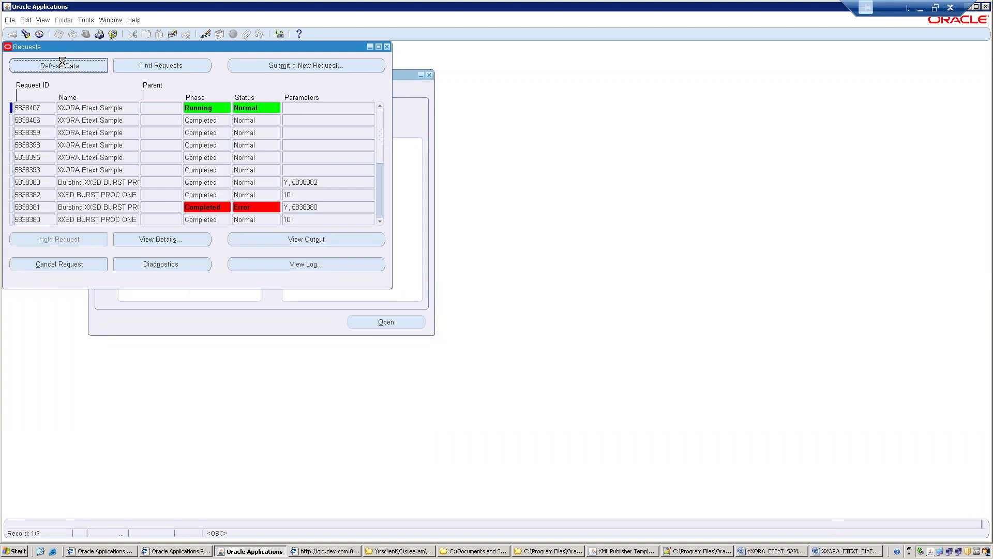
{"action": "left_click", "coordinate": [62, 65]}
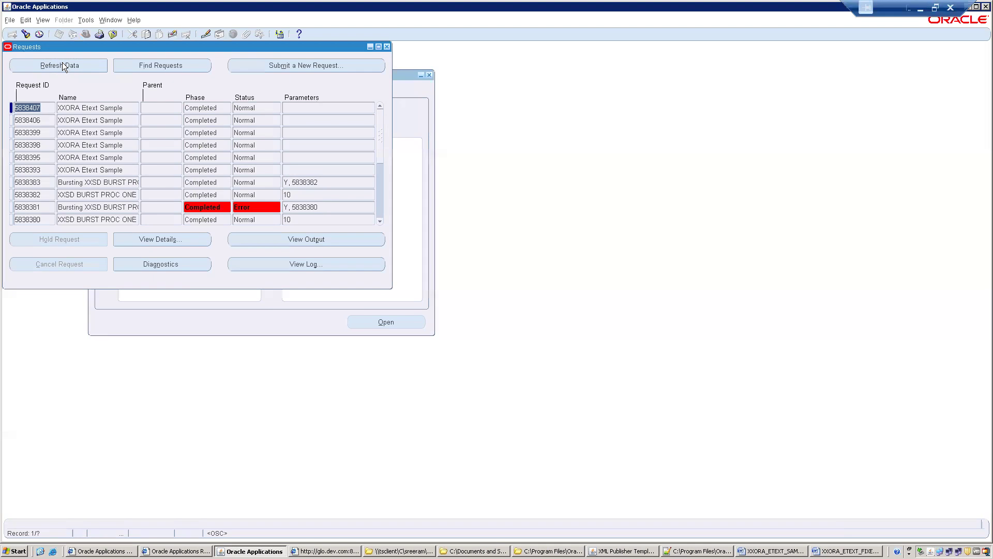
- View its fixed-position employee output maximized, then return to the Requests window
{"action": "left_click", "coordinate": [289, 242]}
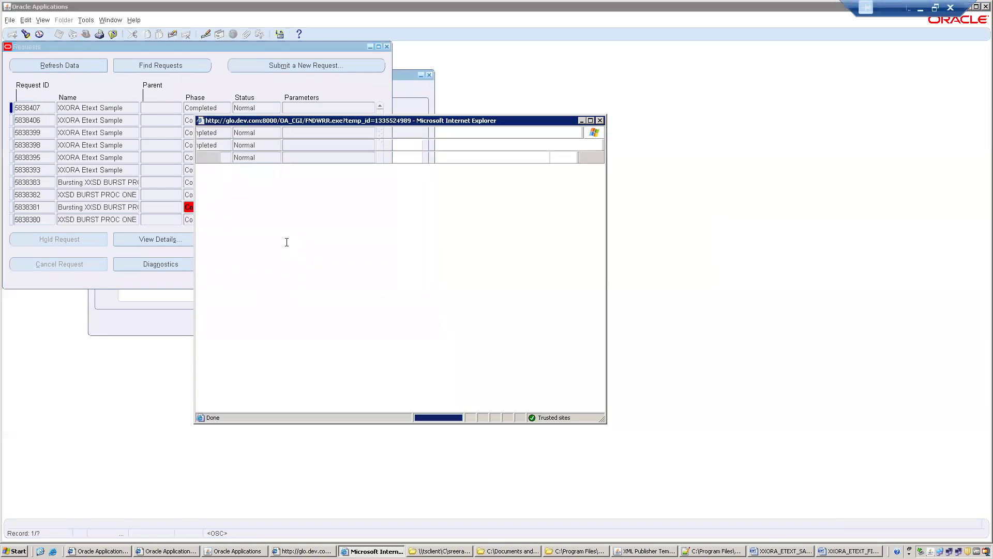
{"action": "key", "text": "alt+space"}
{"action": "key", "text": "x"}
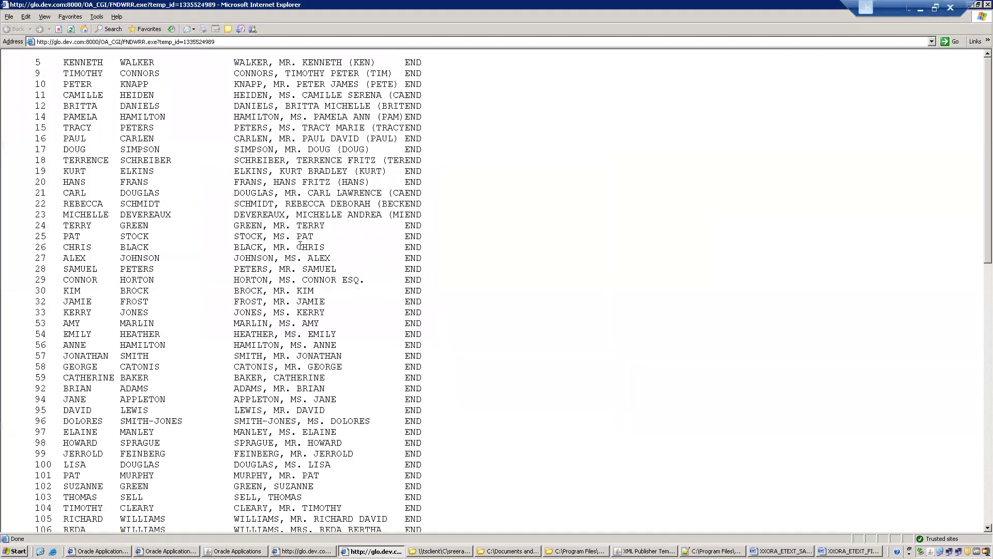
{"action": "key", "text": "alt+Tab"}
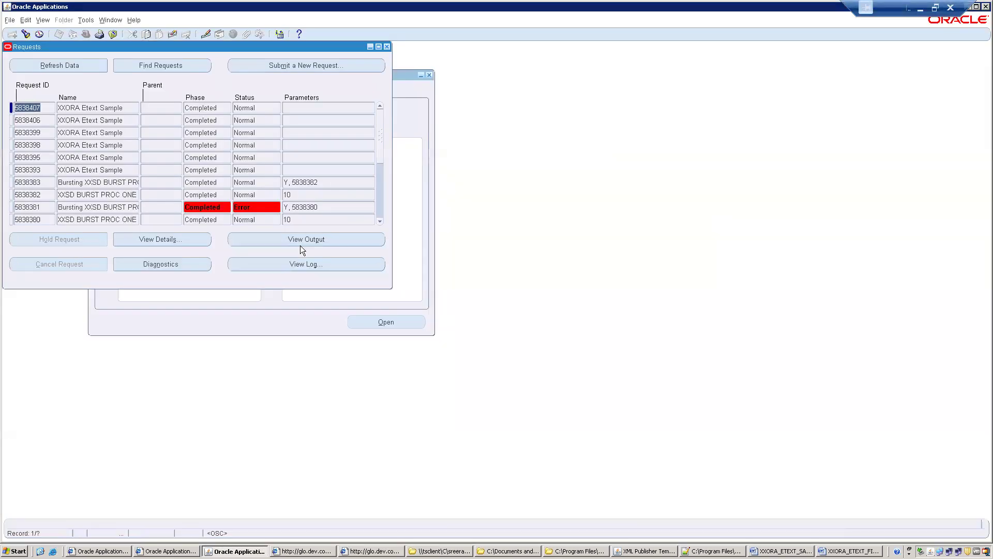